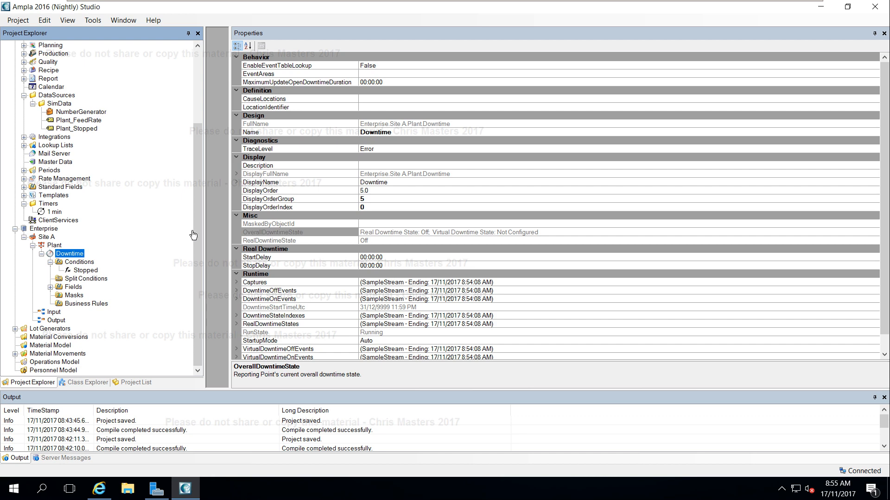
Expand the Lookup Lists and add a new cause code under Cause Codes named Blocked.
drag(199, 228, 195, 151)
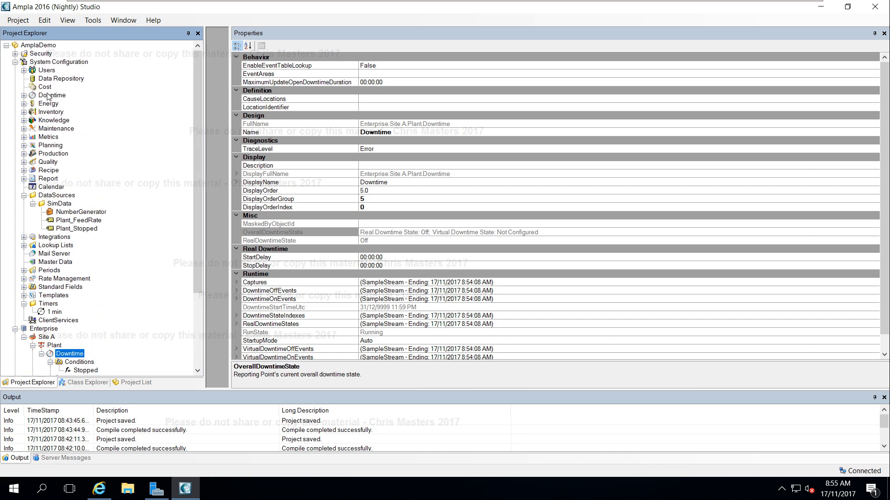
click(24, 245)
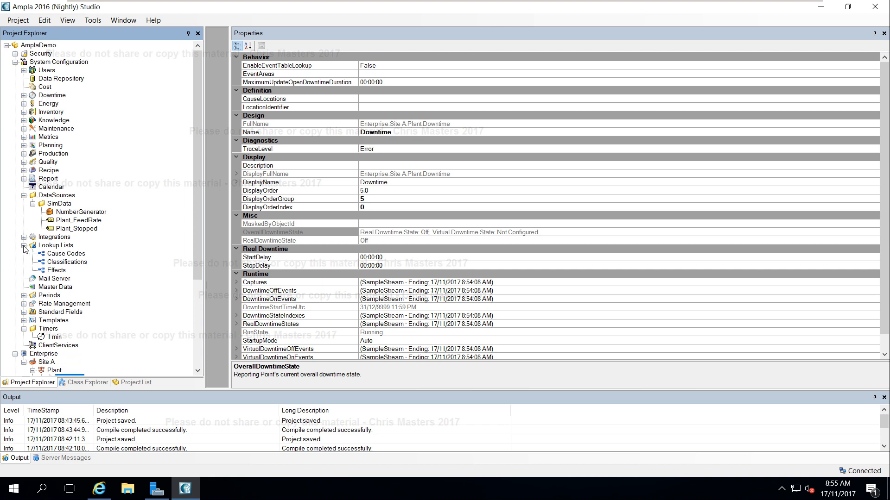
right_click(73, 258)
mouse_move(112, 260)
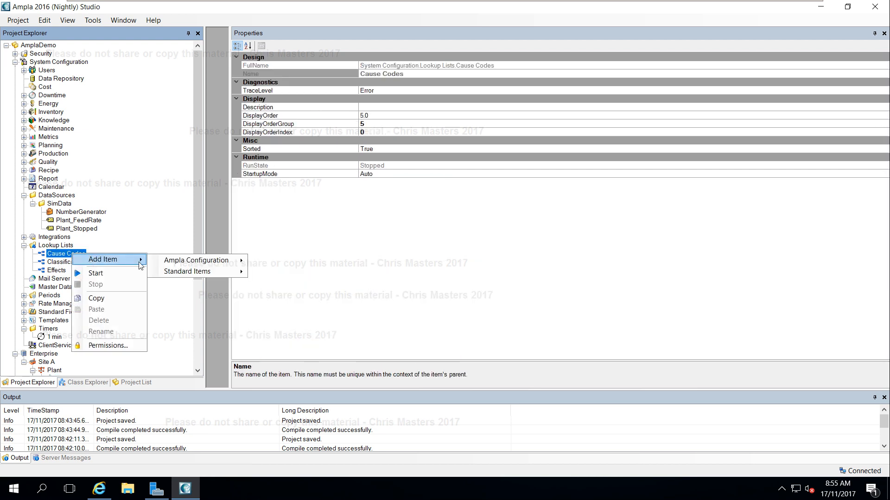
mouse_move(185, 262)
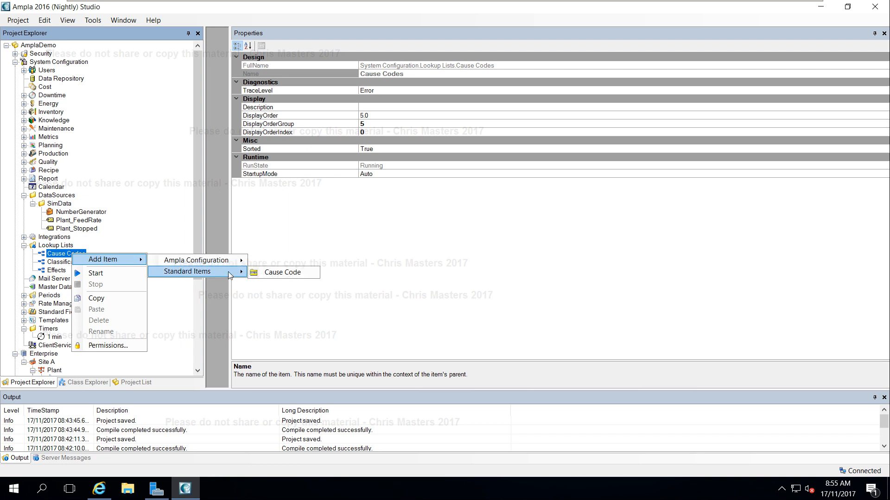
click(280, 273)
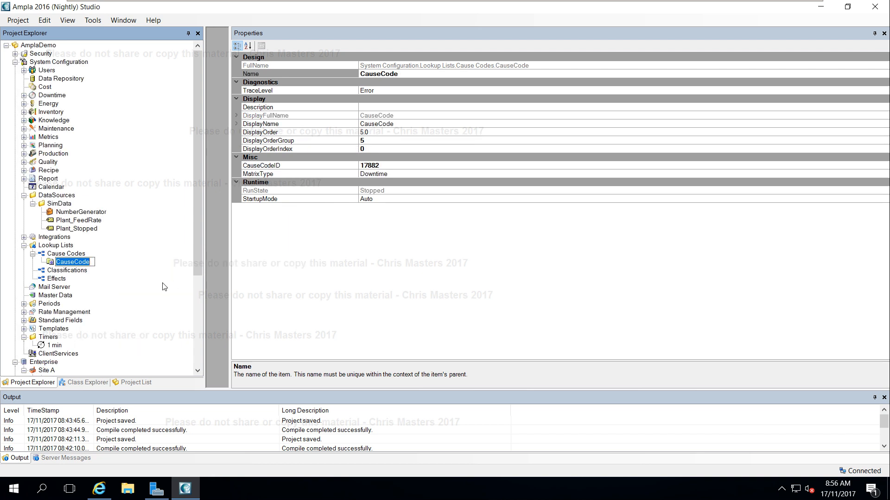
text(Blocked)
key(Return)
Add another cause code under Cause Codes named Bogged.
right_click(67, 254)
mouse_move(86, 260)
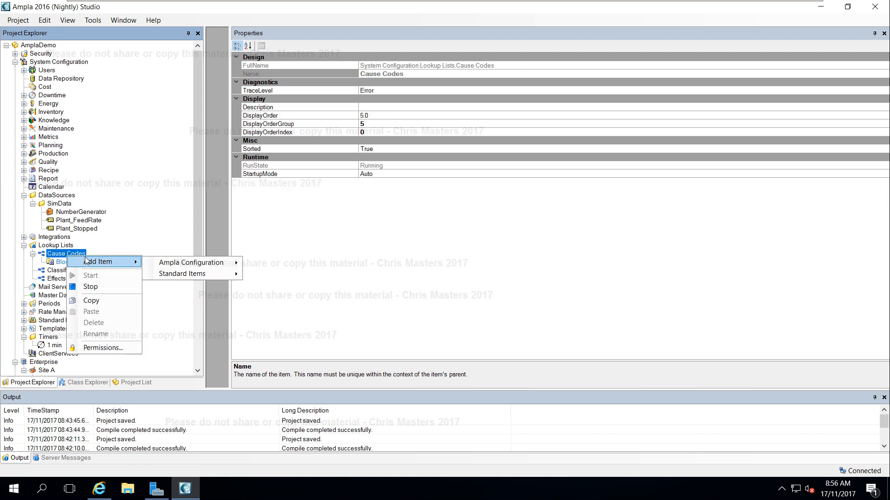
mouse_move(204, 274)
click(267, 274)
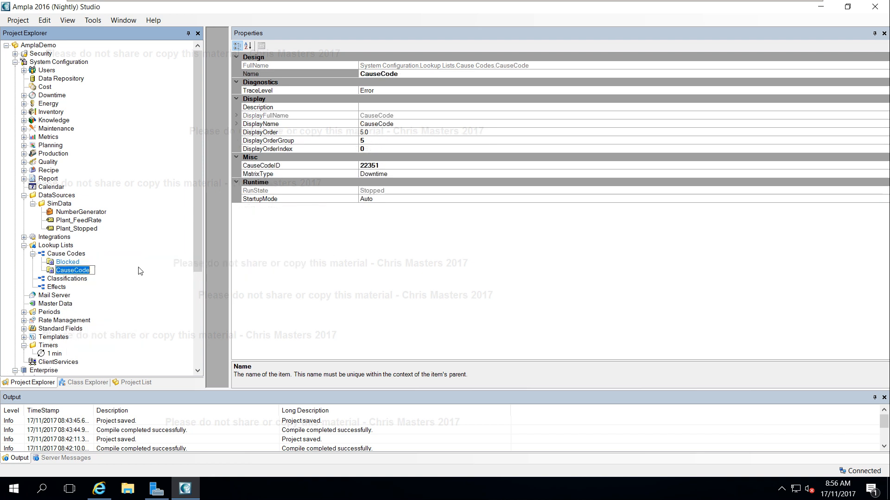
text(Bogged)
key(Return)
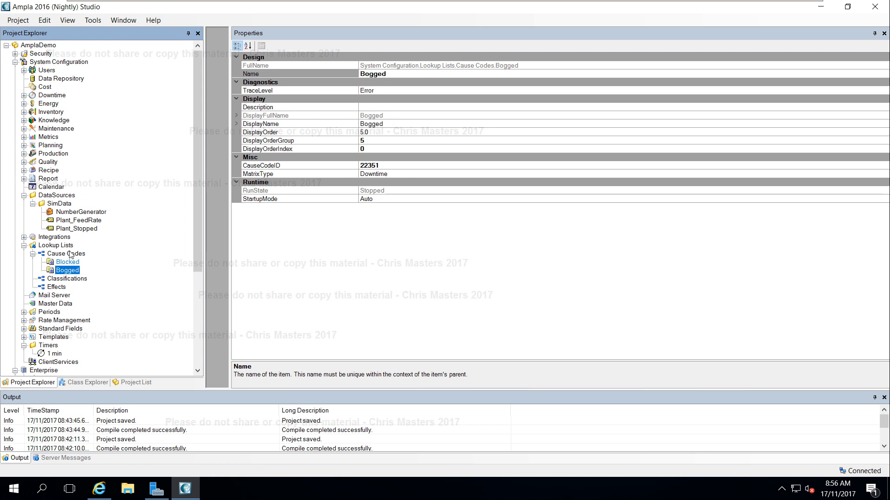
Add a third cause code under Cause Codes named Inspection.
right_click(69, 254)
mouse_move(90, 262)
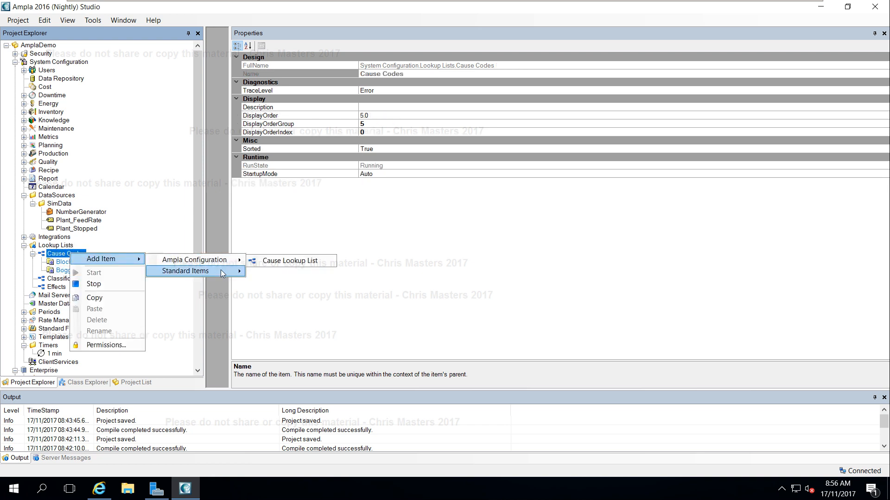
mouse_move(220, 269)
click(273, 273)
text(Inspection)
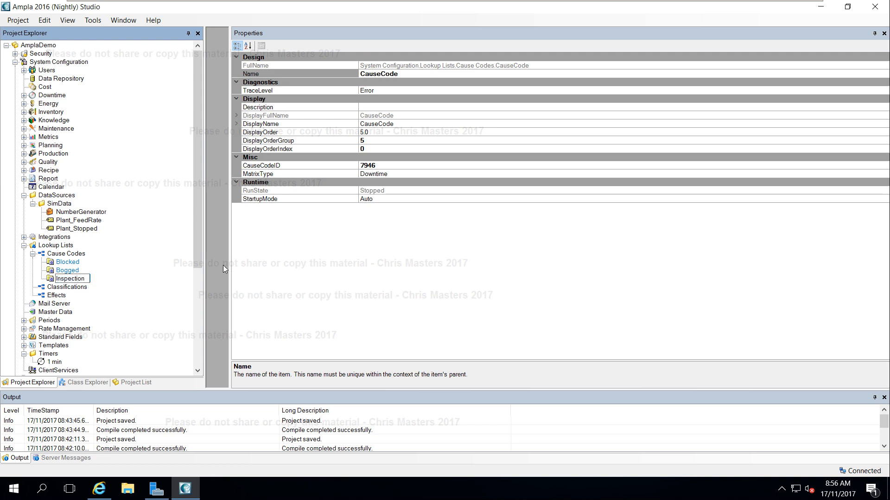
key(Return)
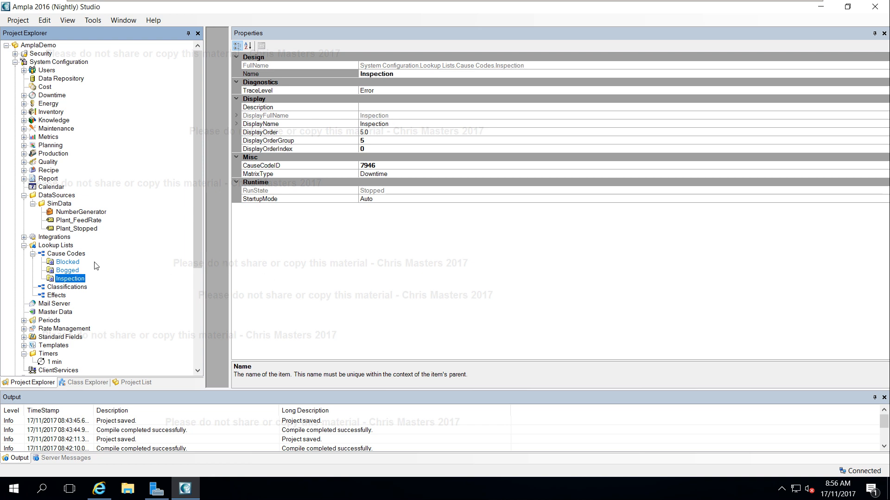
Select the Blocked cause code, inspect its CauseCodeID property, and save the project.
click(63, 262)
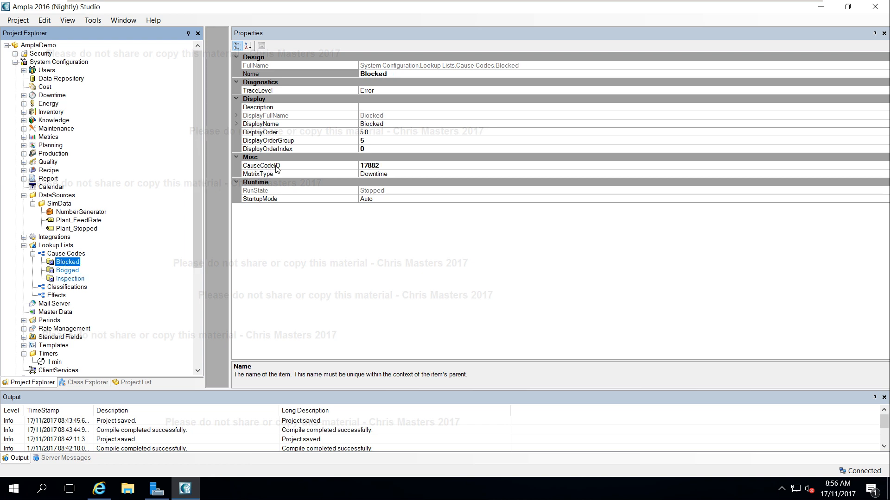
click(387, 166)
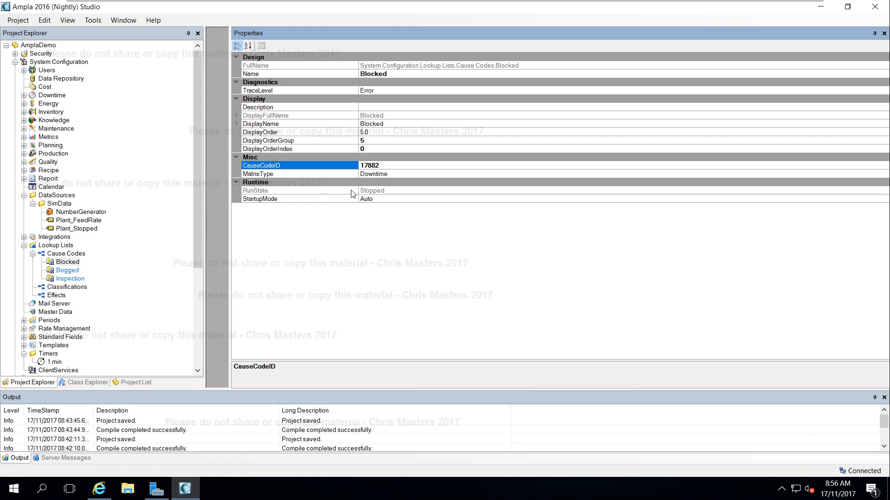
drag(380, 166, 352, 167)
click(390, 165)
key(ctrl+s)
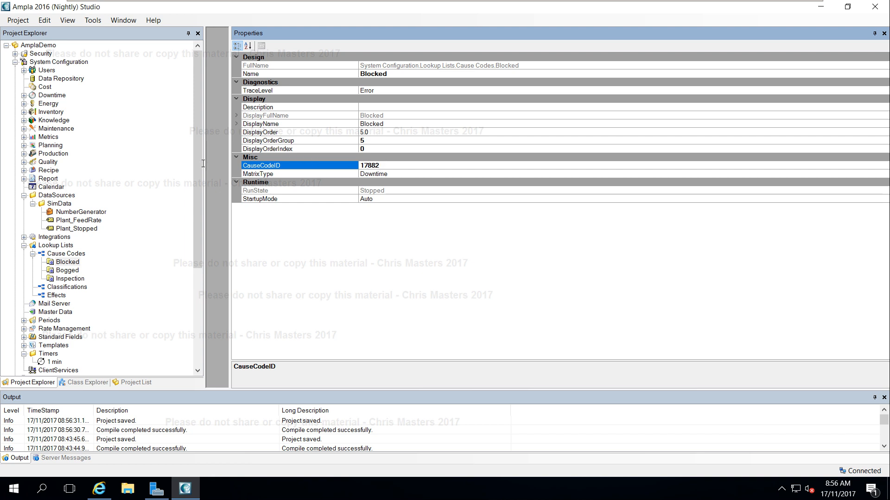
Add a cause code named Wet Weather under Cause Codes and save the project.
drag(203, 163, 201, 201)
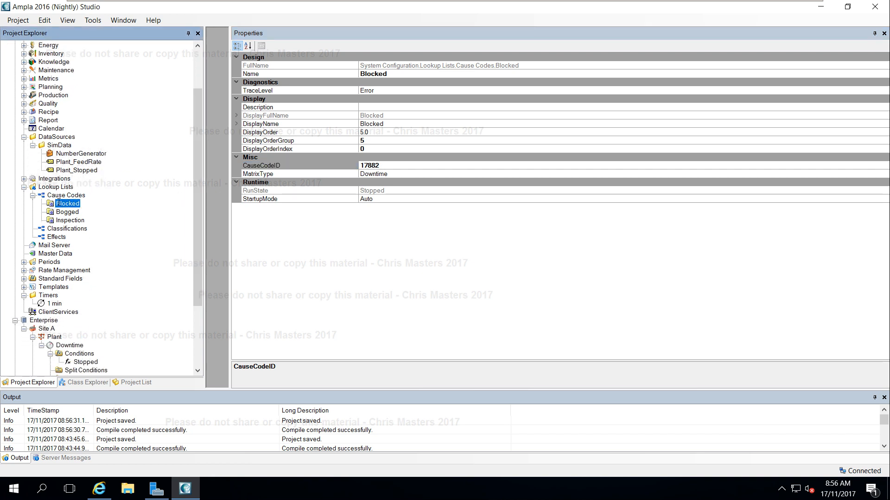
right_click(77, 195)
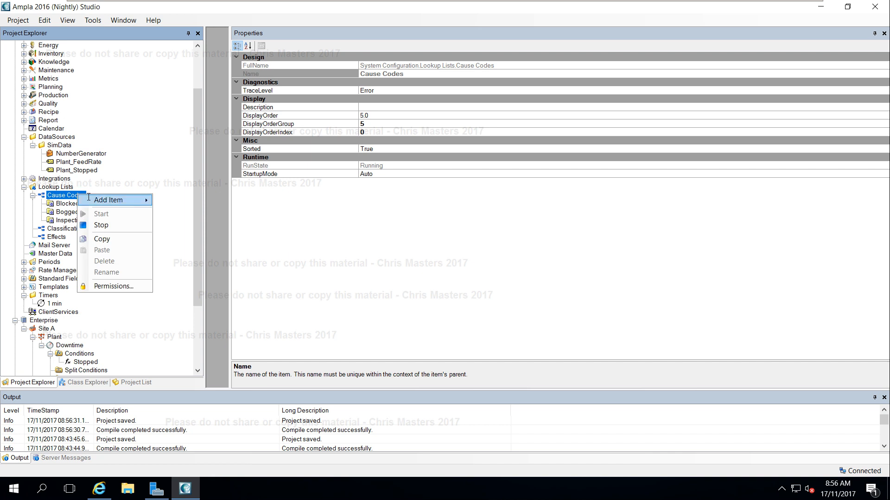
mouse_move(90, 200)
mouse_move(209, 212)
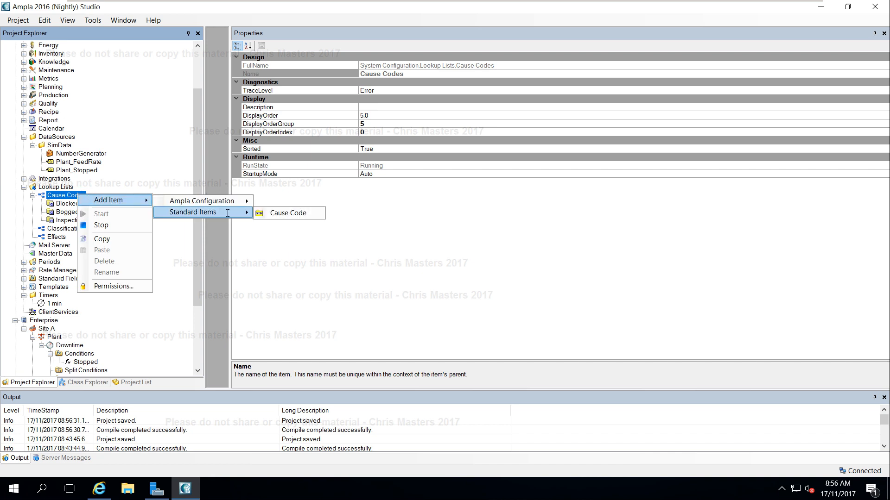
click(292, 213)
text(We)
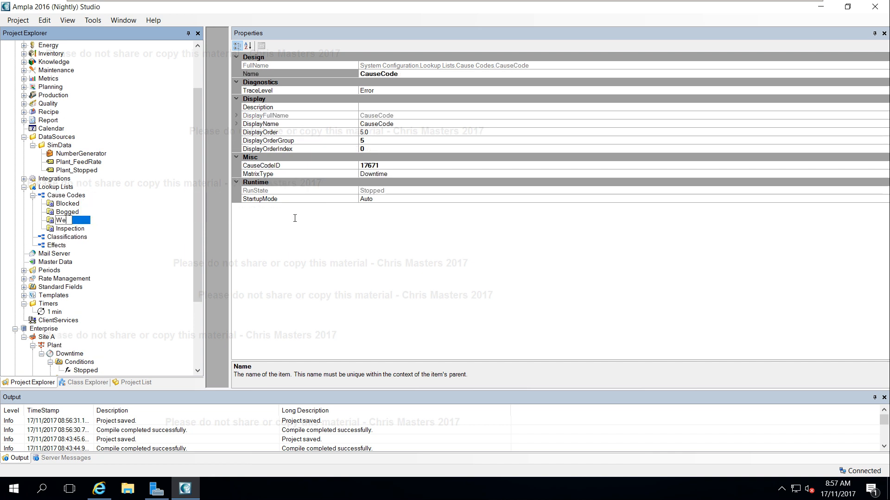
text(t Weather)
key(Return)
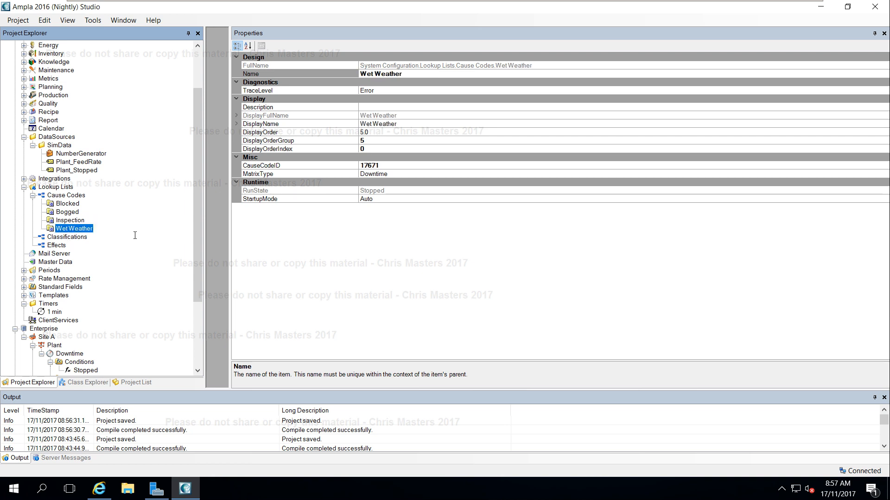
key(ctrl+s)
Add a new classification under Classifications named Unscheduled Operational.
click(75, 237)
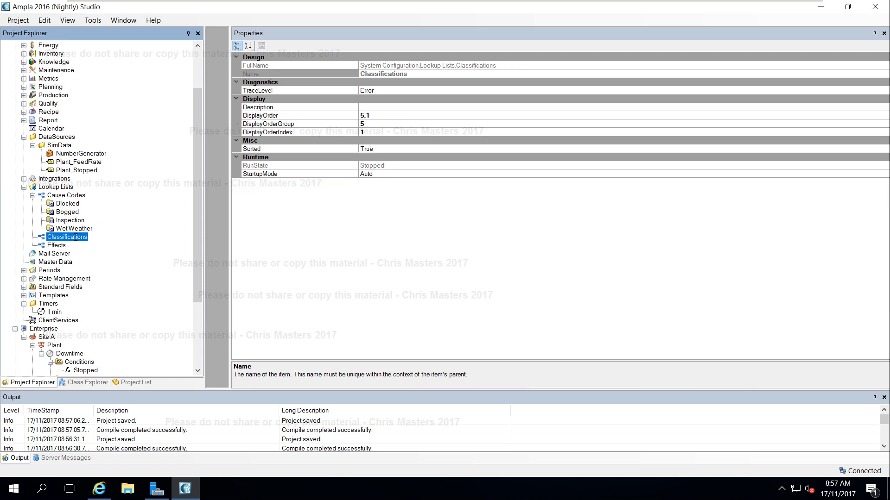
right_click(75, 238)
mouse_move(116, 243)
mouse_move(207, 257)
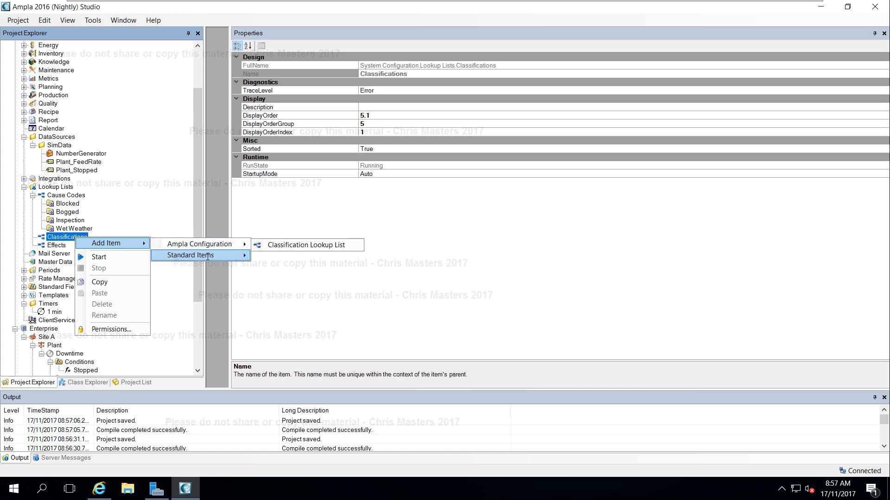
click(296, 245)
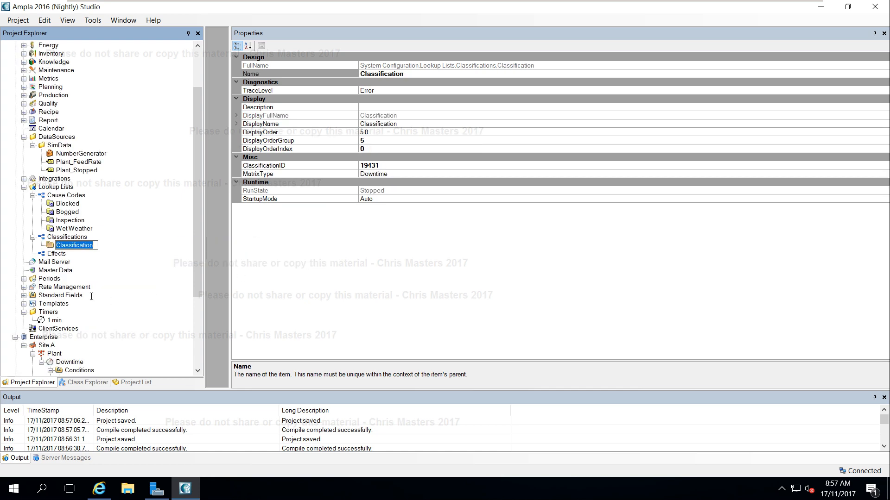
text(Unscheduled Operational)
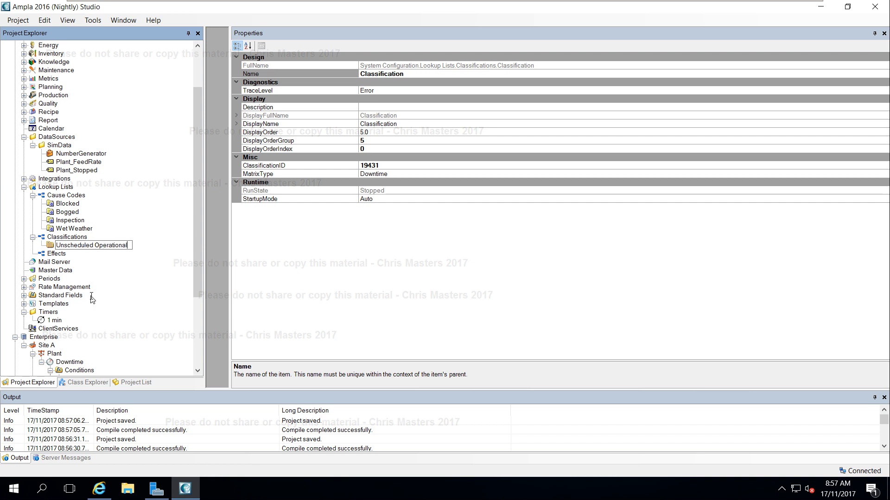
key(Return)
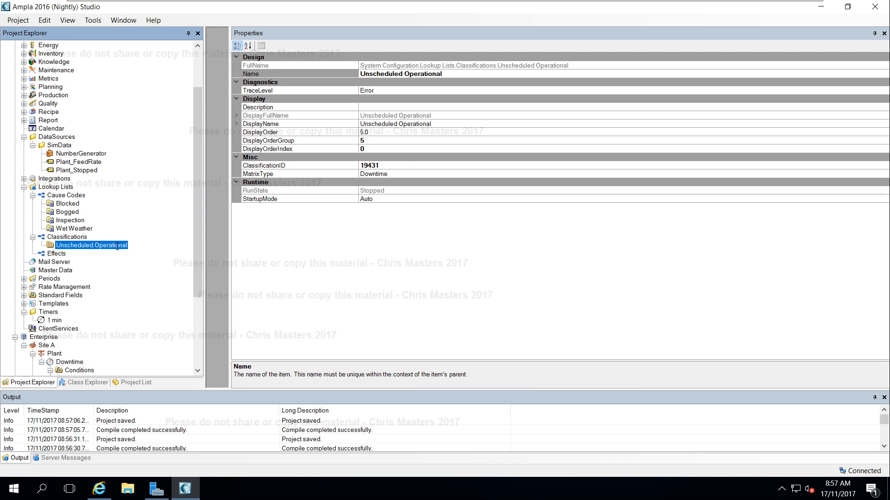
Add another classification under Classifications named Unscheduled Mechanical.
right_click(72, 237)
mouse_move(111, 244)
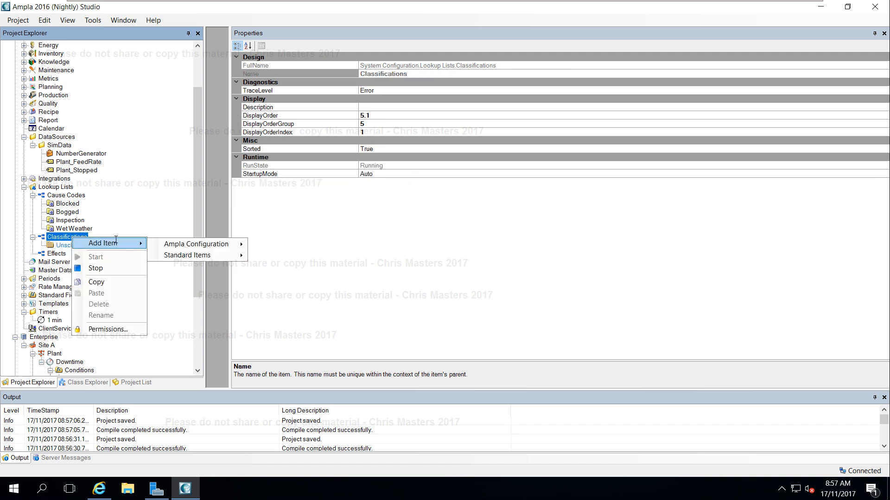
mouse_move(200, 256)
click(287, 255)
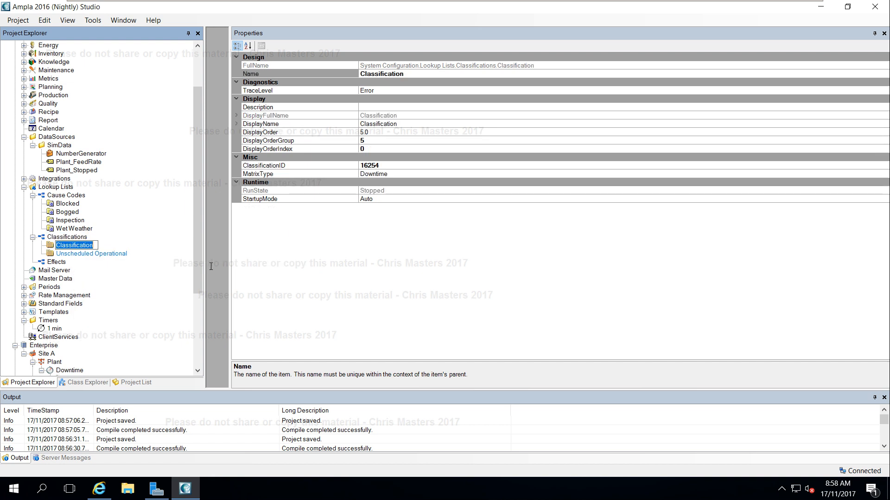
text(Unsched)
text(lued)
key(BackSpace)
key(BackSpace)
key(BackSpace)
text(uled Mecha)
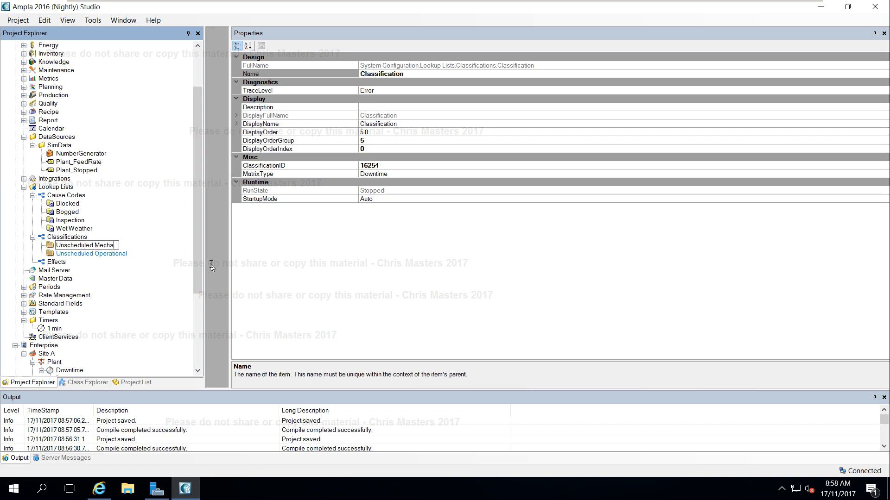
text(nical)
key(Return)
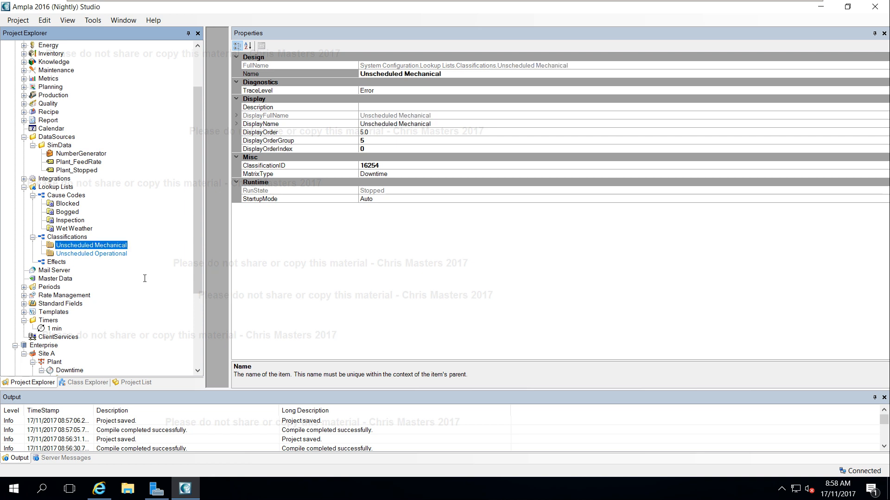
Add a classification under Classifications named Unscheduled Electrical.
click(65, 236)
right_click(65, 236)
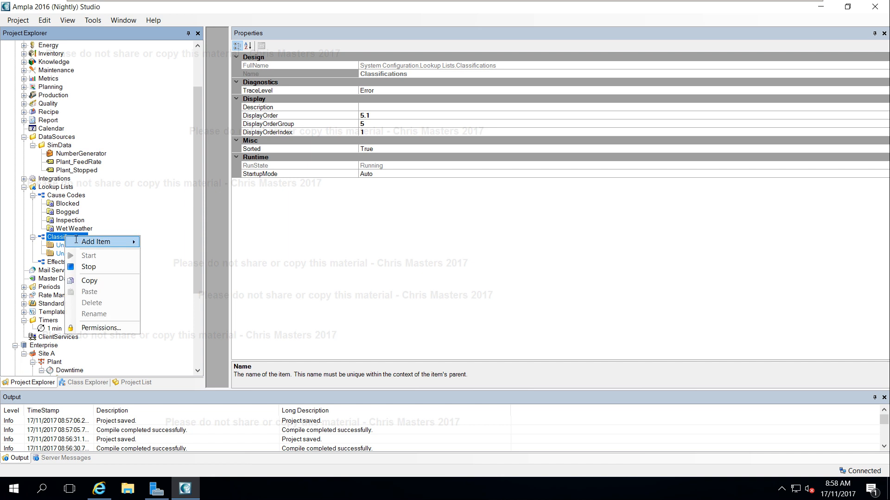
mouse_move(107, 242)
mouse_move(224, 257)
click(273, 254)
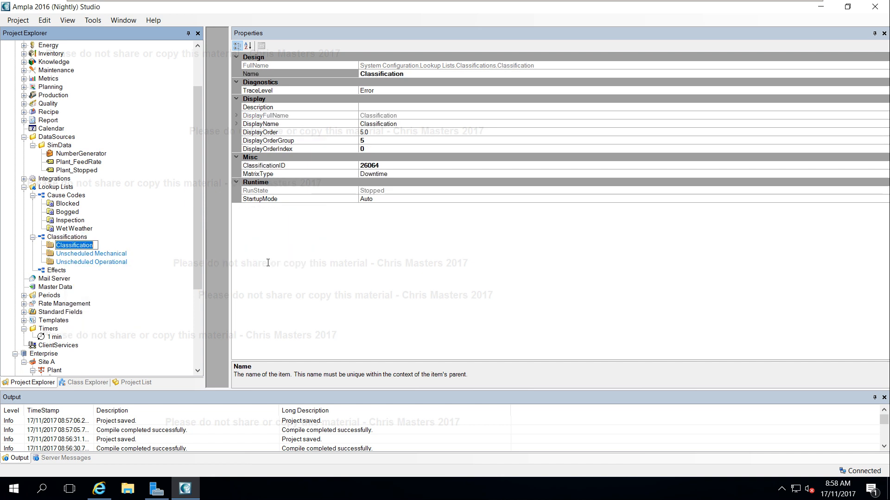
text(Unscheduled Electrica)
text(l)
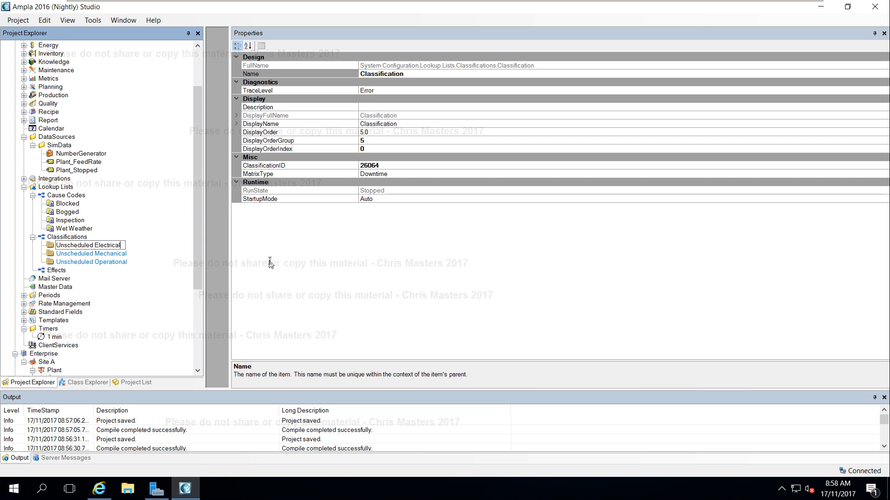
click(145, 290)
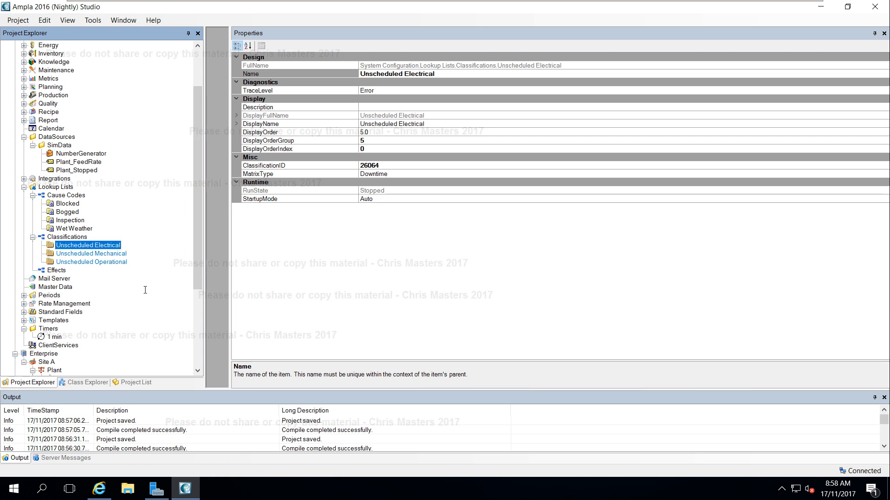
Add a classification under Classifications named Standby.
right_click(72, 237)
mouse_move(106, 243)
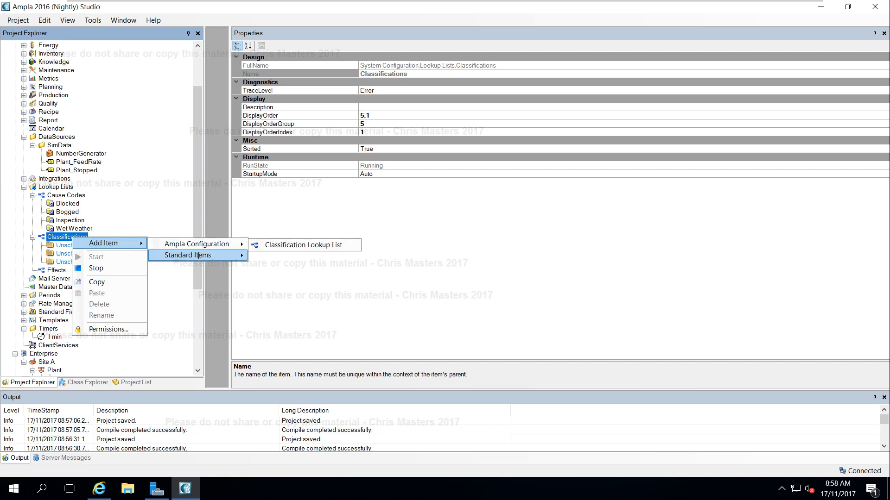
mouse_move(199, 255)
click(287, 256)
text(Stand)
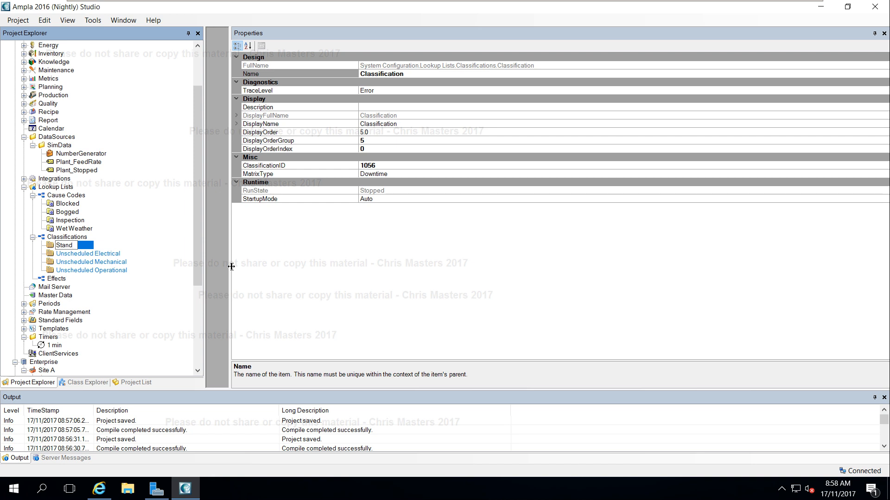
text(by)
key(Return)
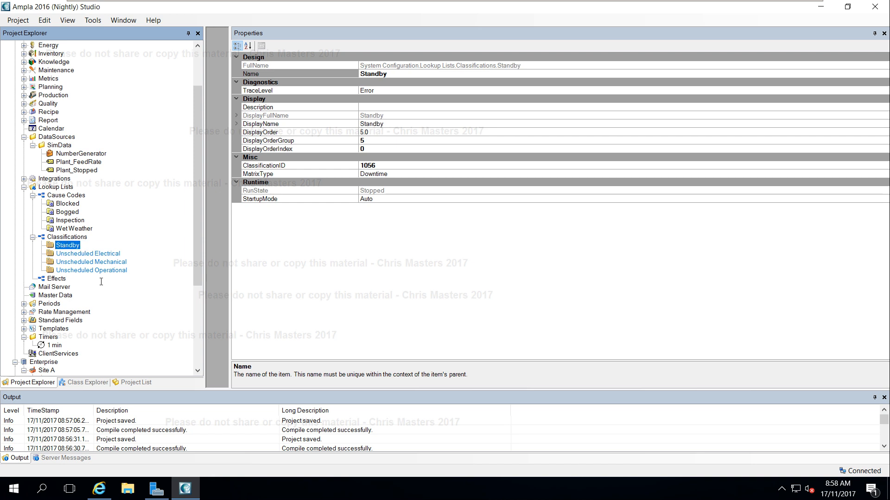
Add a classification under Classifications named Scheduled Maintenance and save the project.
right_click(65, 237)
mouse_move(116, 244)
mouse_move(191, 257)
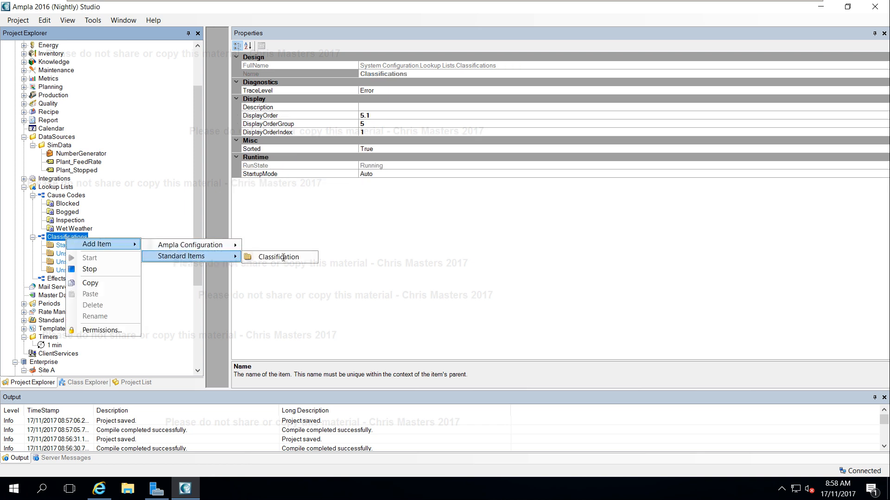
click(288, 255)
text(Sch)
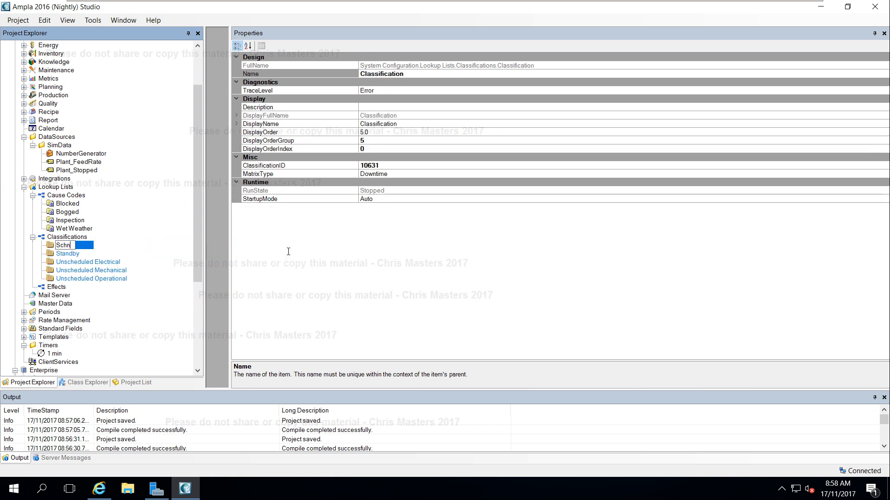
text(eduled Maintenance)
key(Return)
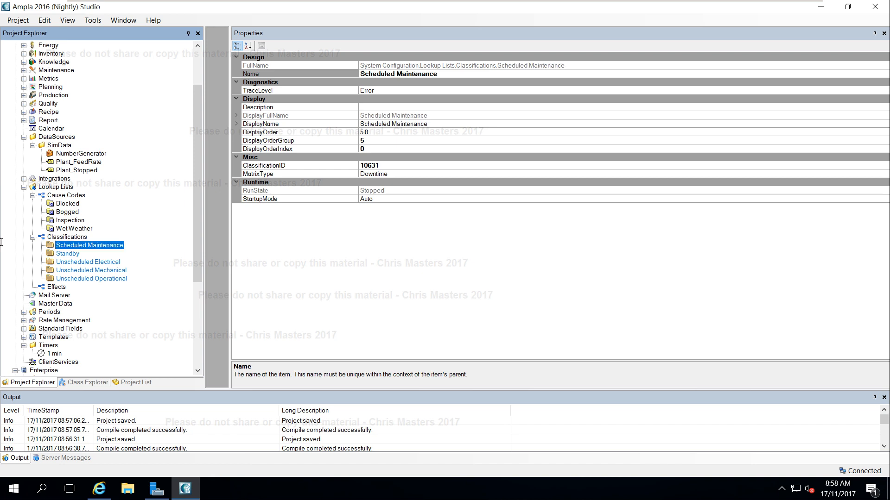
click(77, 262)
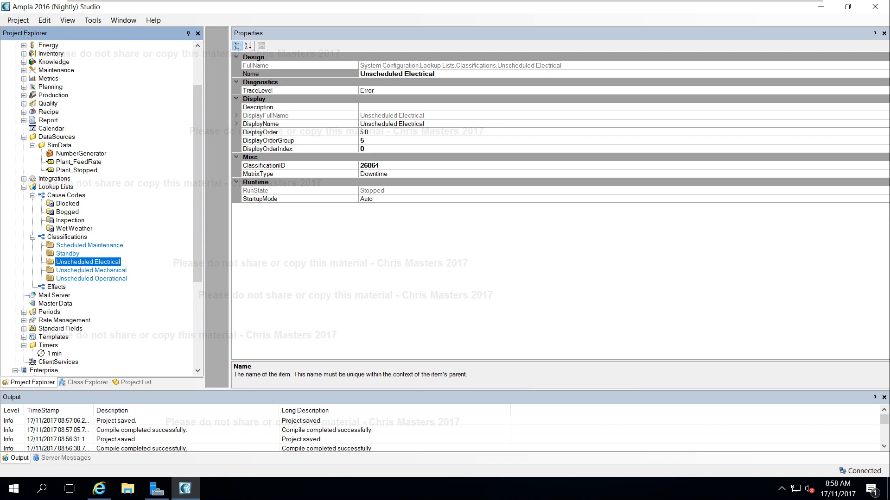
key(ctrl+s)
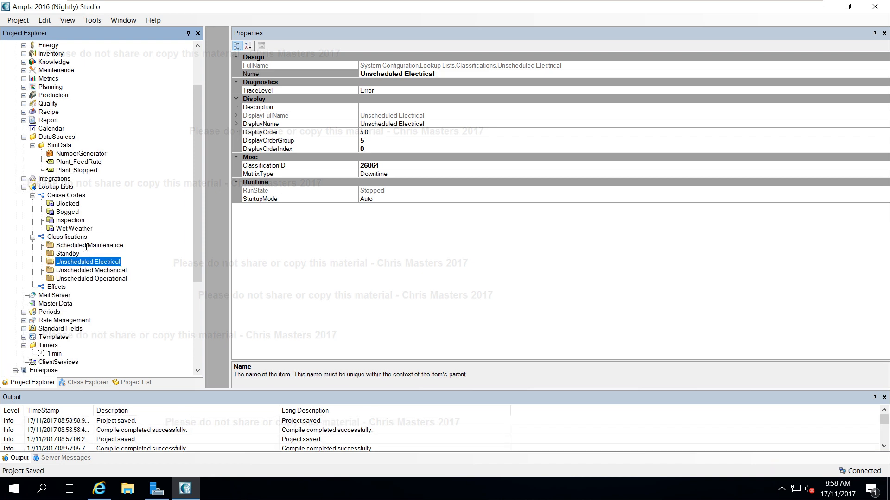
Set the Scheduled Maintenance classification's ClassificationID to 10.
click(83, 246)
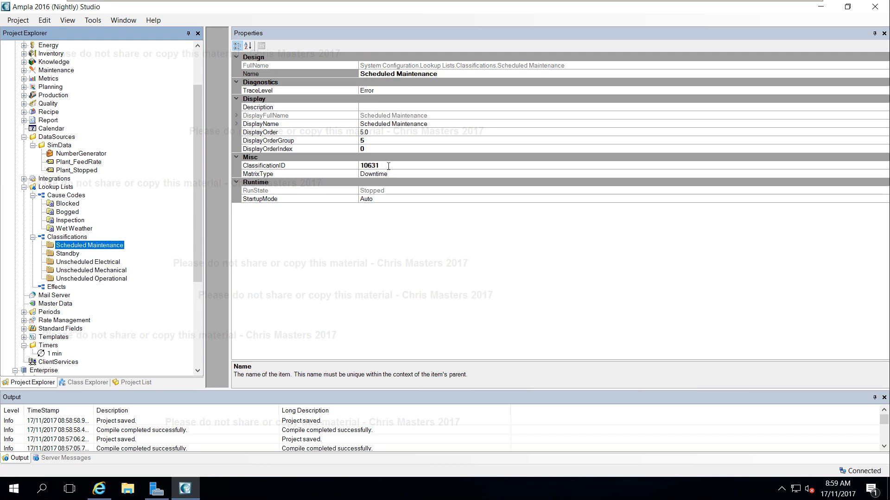
click(341, 169)
text(10)
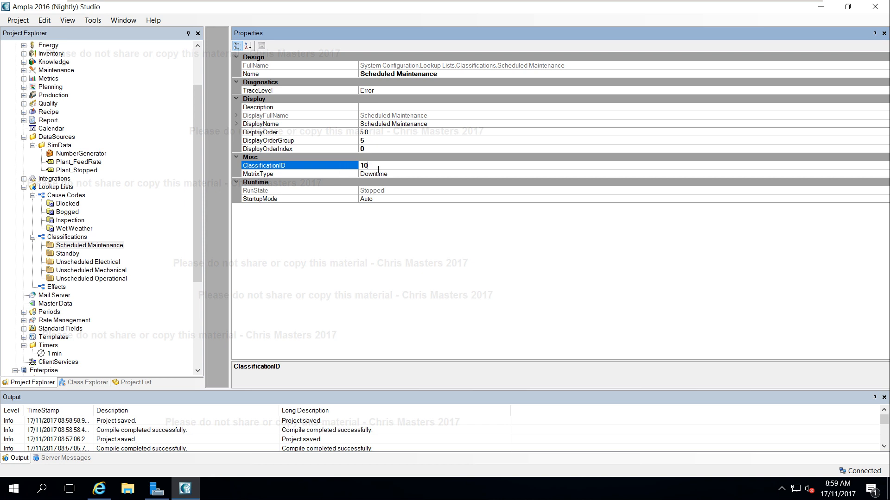
key(Return)
click(527, 291)
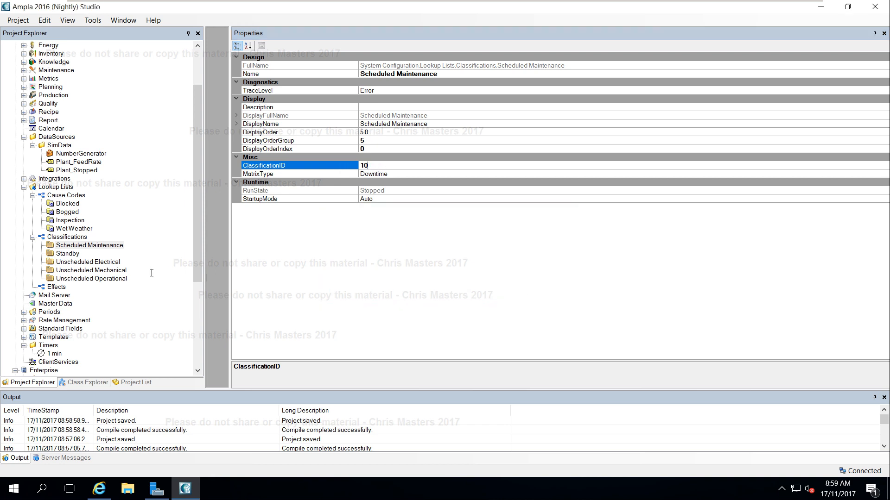
Set the Standby classification's ClassificationID to 20 and accept the warning.
click(69, 254)
click(375, 166)
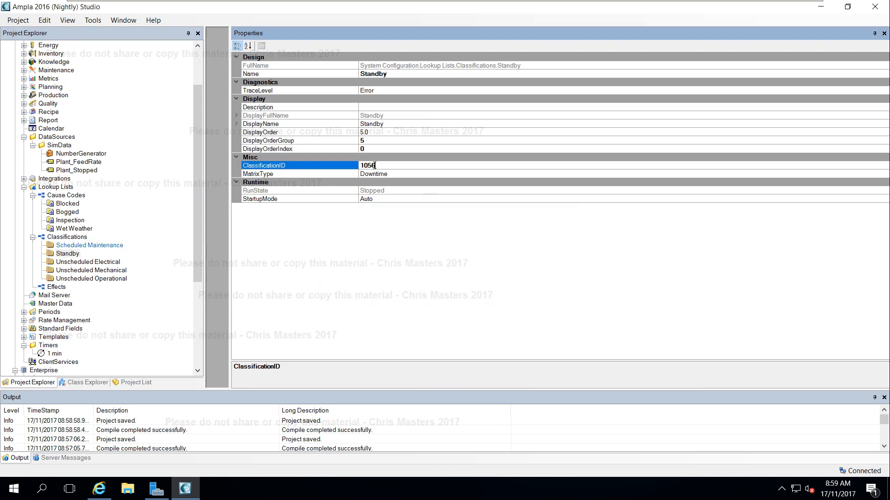
double_click(368, 166)
text(20)
key(Return)
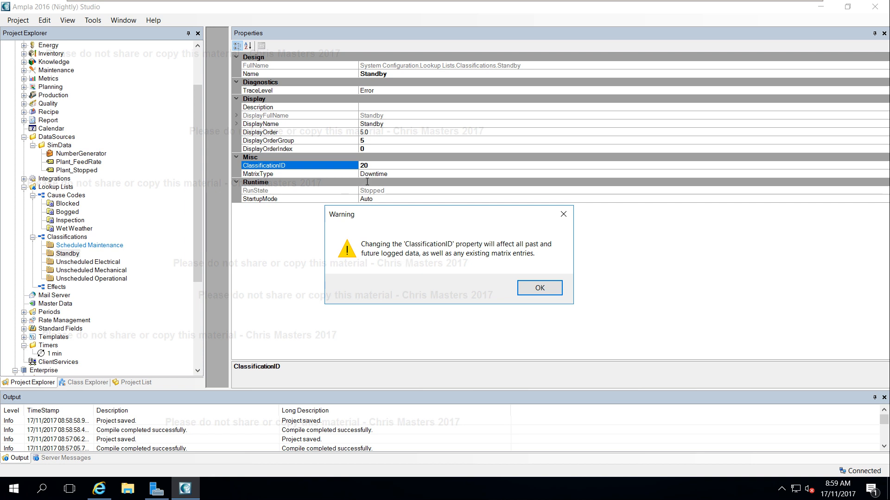
click(538, 288)
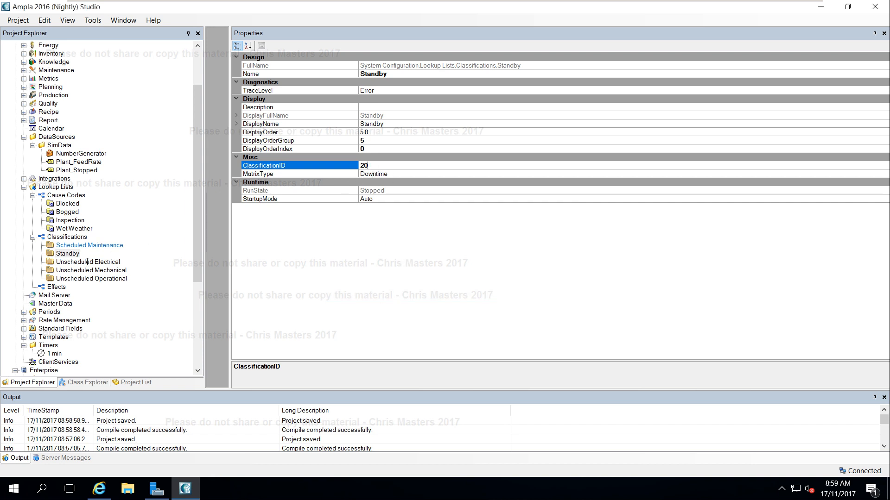
Set the Unscheduled Electrical classification's ClassificationID to 30 and accept the warning.
click(87, 262)
click(360, 165)
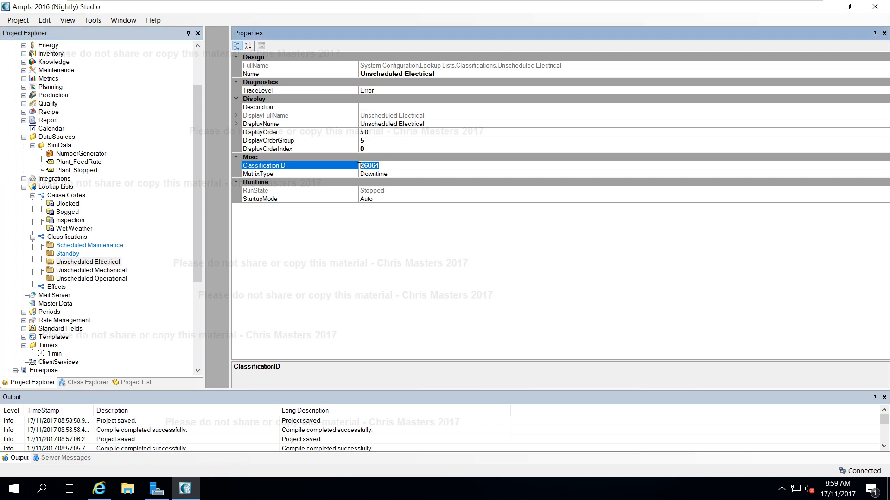
text(30)
click(386, 174)
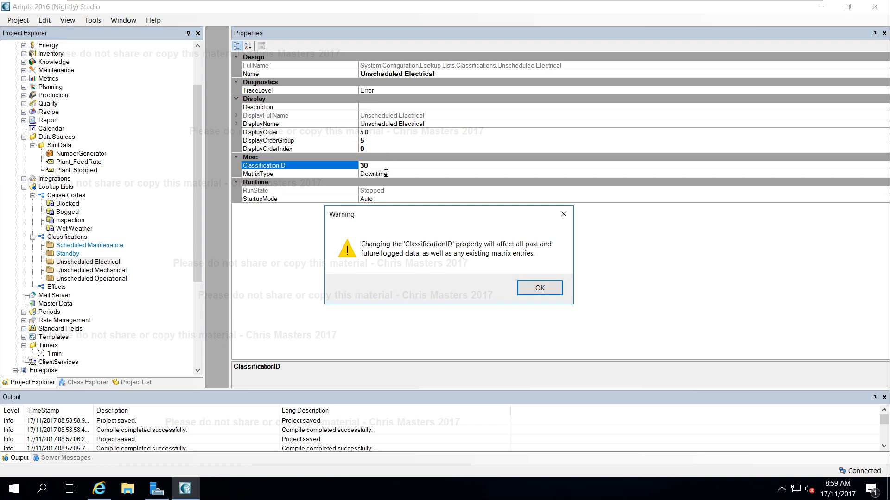
click(539, 288)
Set the Unscheduled Mechanical classification's ClassificationID to 40 and accept the warning.
click(91, 278)
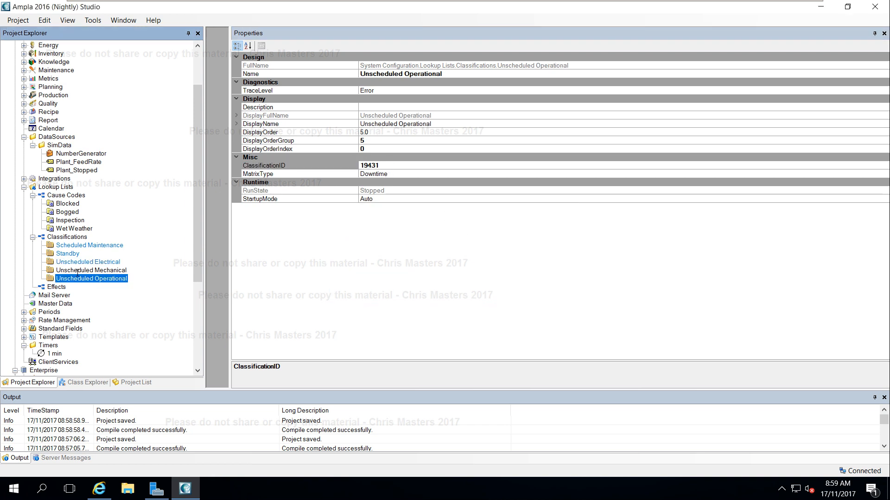
click(78, 271)
click(377, 166)
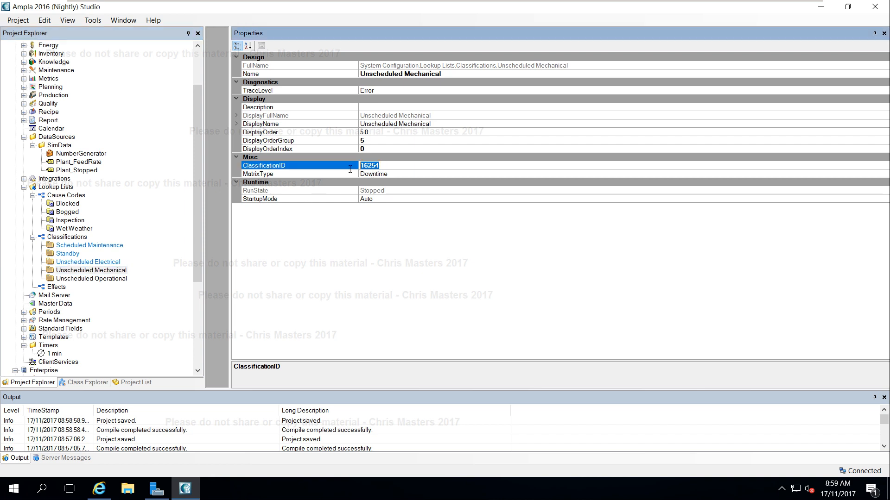
text(40)
key(Return)
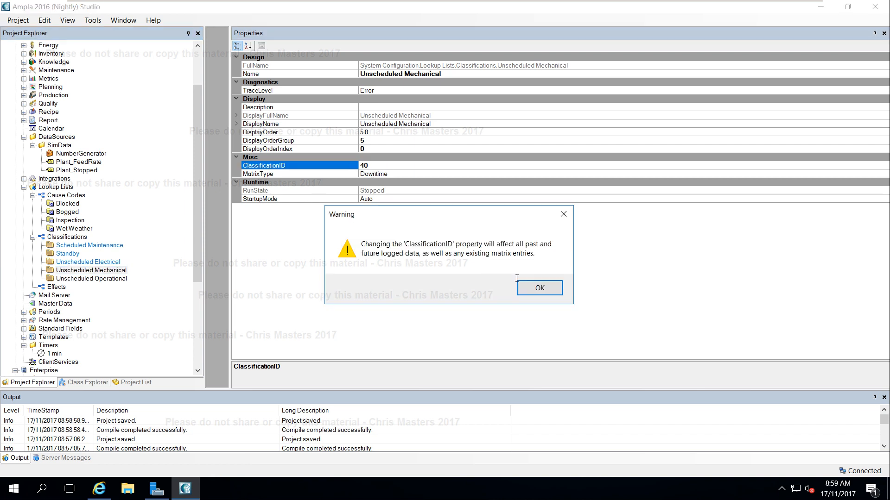
click(537, 288)
Set the Unscheduled Operational classification's ClassificationID to 50, accept the warning, and save the project.
click(112, 279)
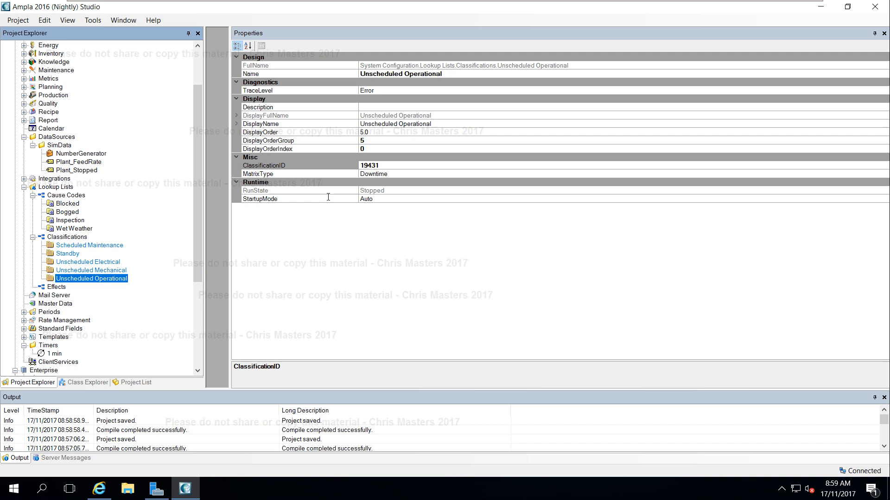
click(385, 166)
text(50)
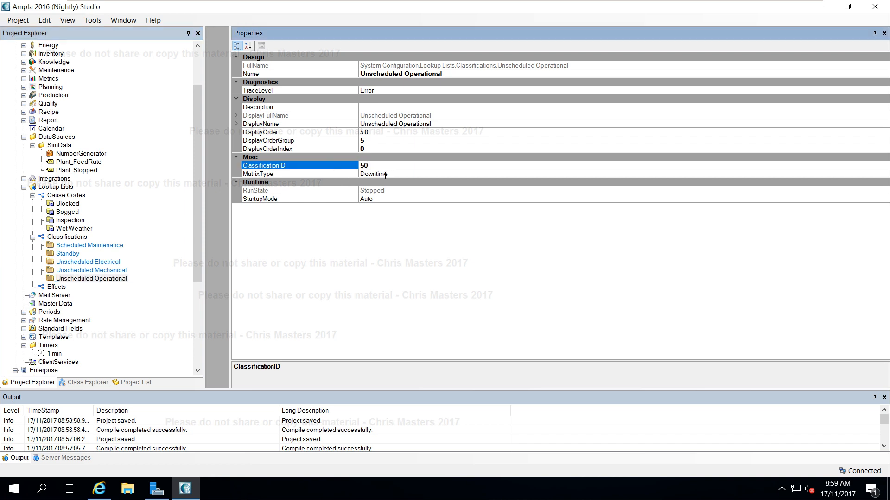
key(Return)
click(529, 283)
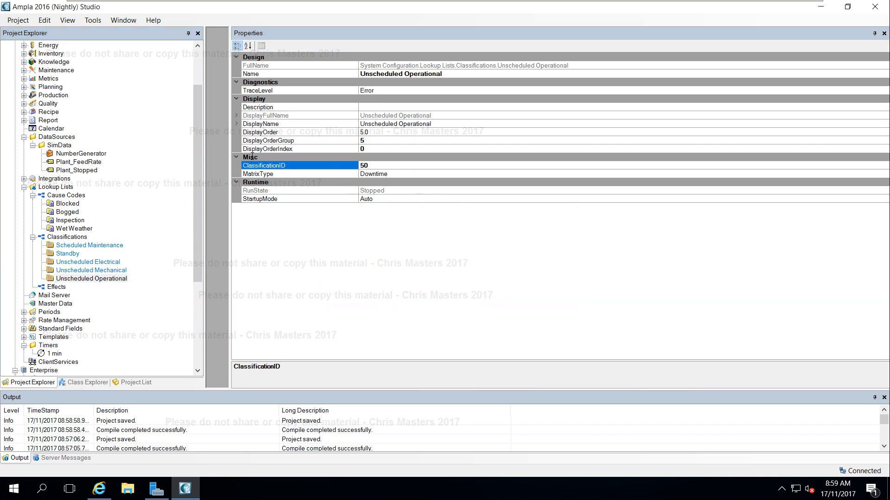
key(ctrl+s)
Step through the classifications to check their ClassificationIDs.
click(65, 246)
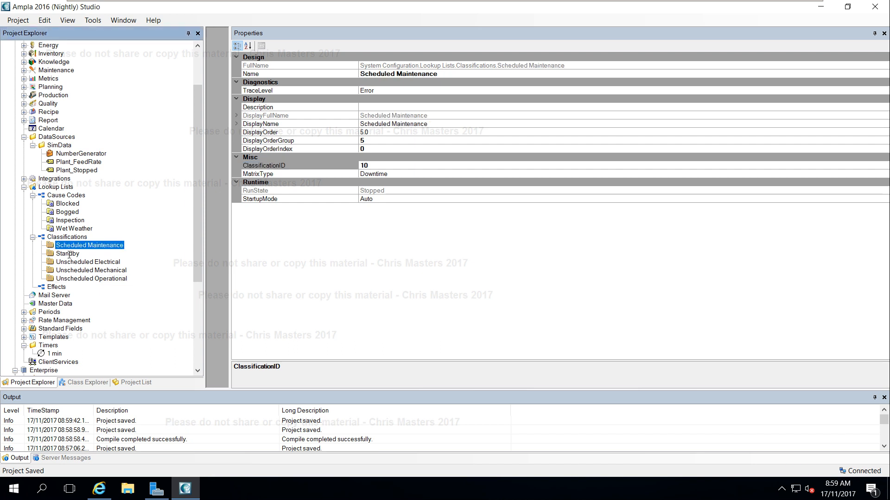
key(Down)
key(Down)
key(Down)
key(Down)
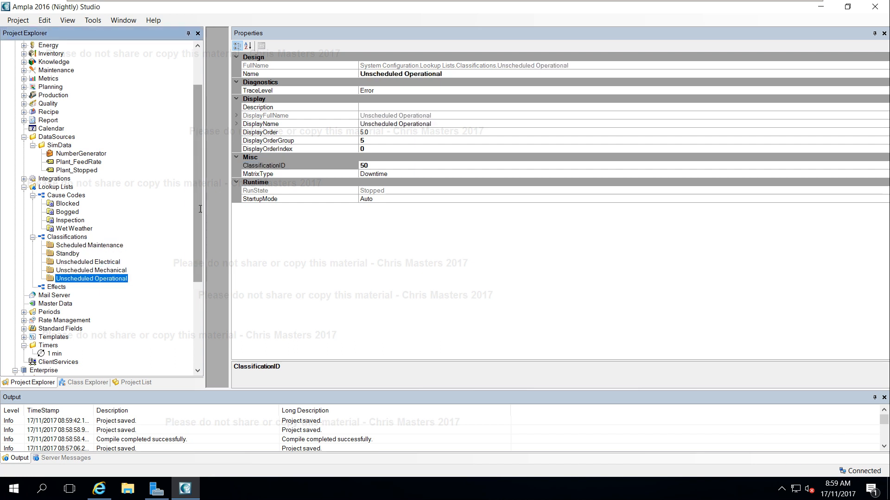
scroll(201, 227, down, 2)
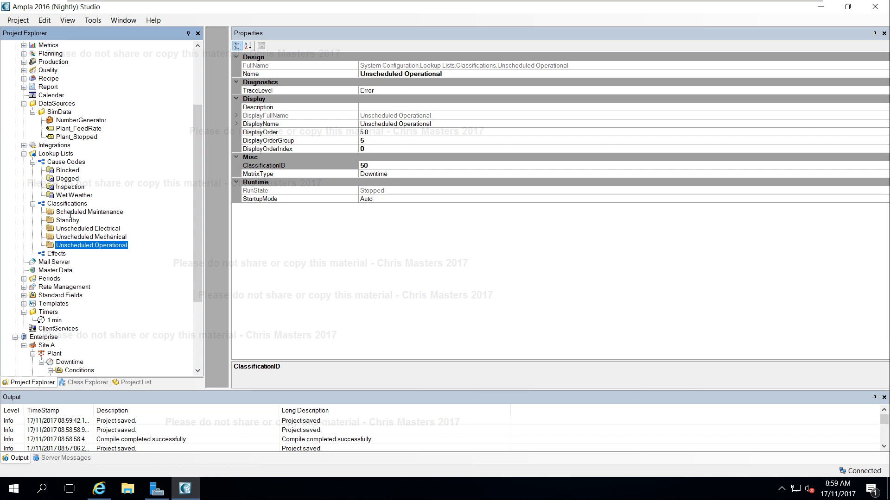
scroll(99, 73, up, 4)
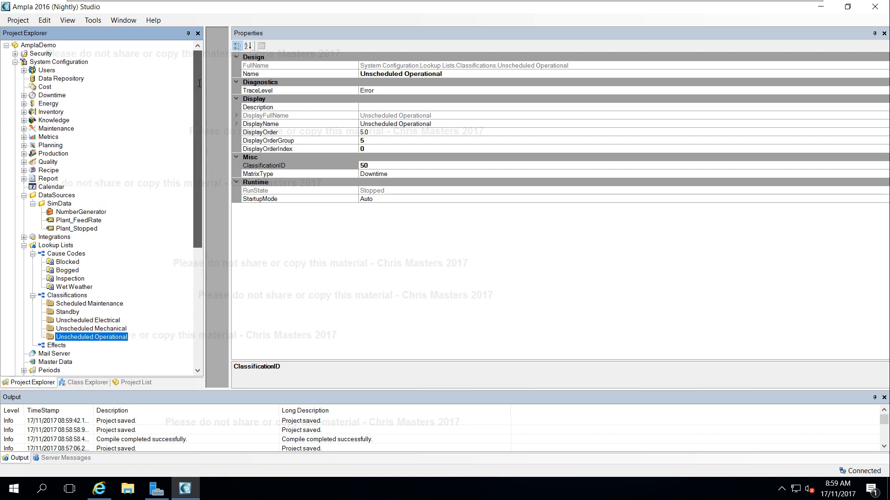
Add an Applications Folder under System Configuration named EquipmentTypes and save the project.
right_click(50, 60)
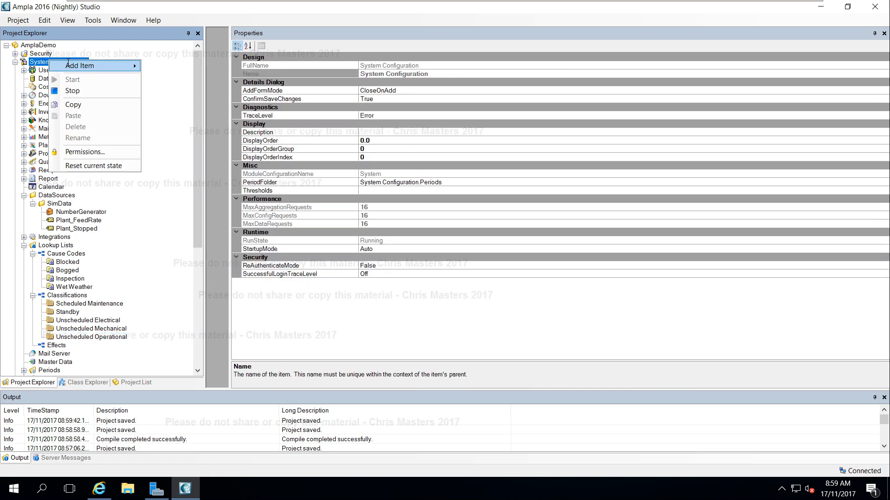
mouse_move(93, 66)
mouse_move(193, 89)
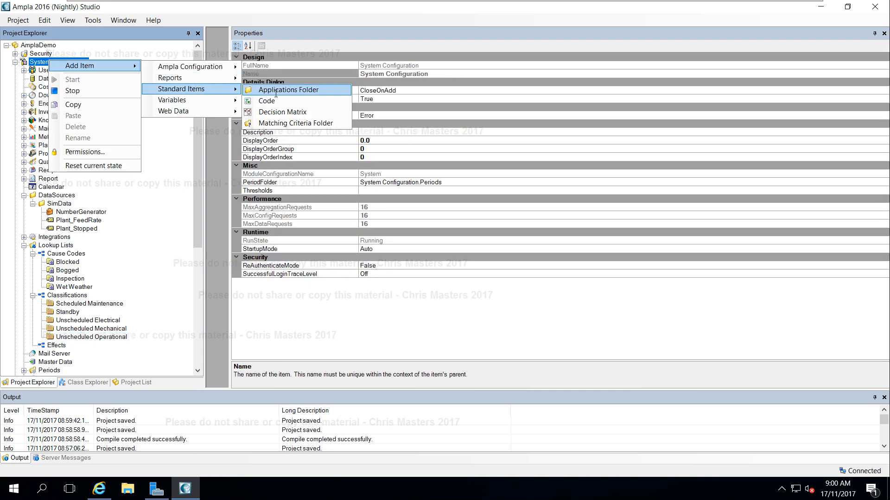
click(283, 89)
text(E)
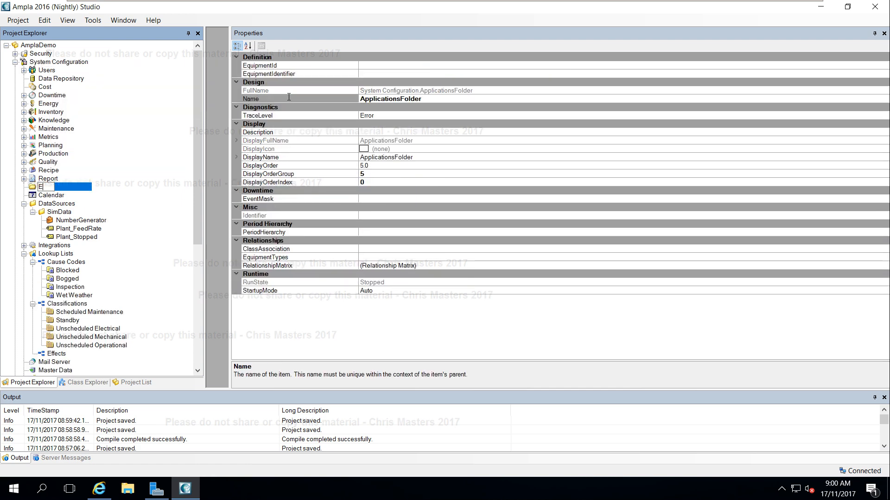
text(quipmentTypes)
key(Return)
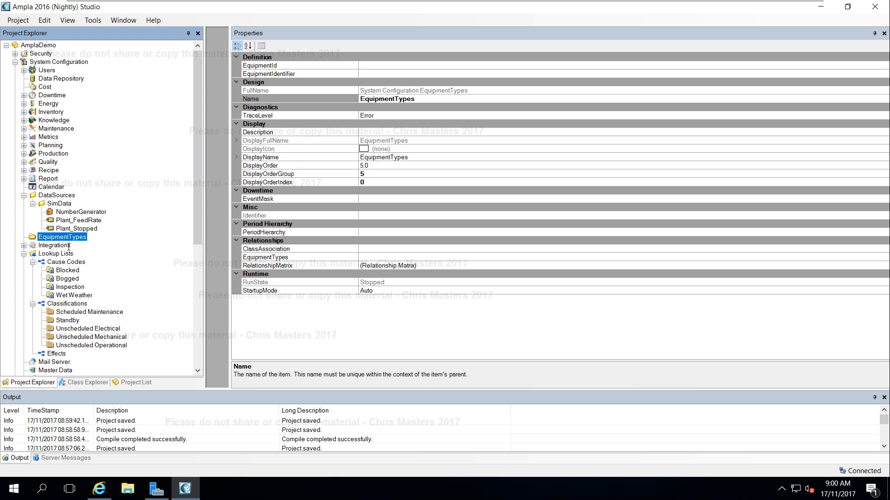
key(ctrl+s)
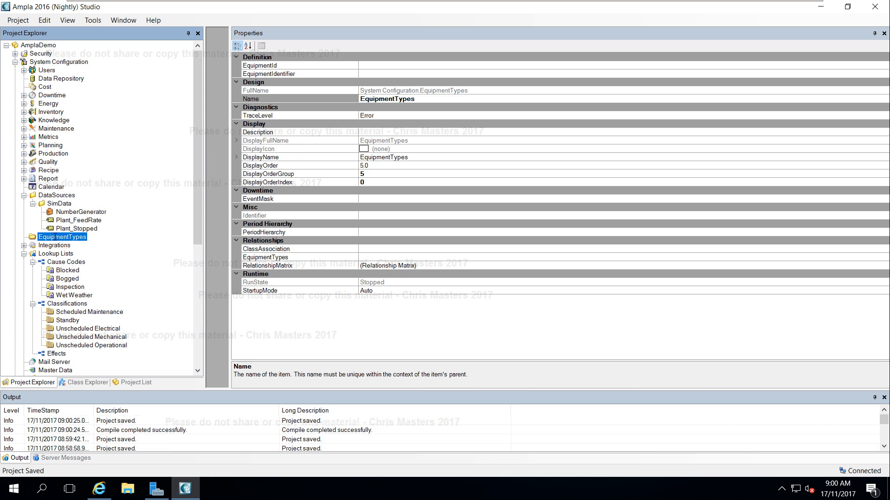
Add an Equipment Type named Pump under the EquipmentTypes folder.
right_click(56, 237)
mouse_move(93, 242)
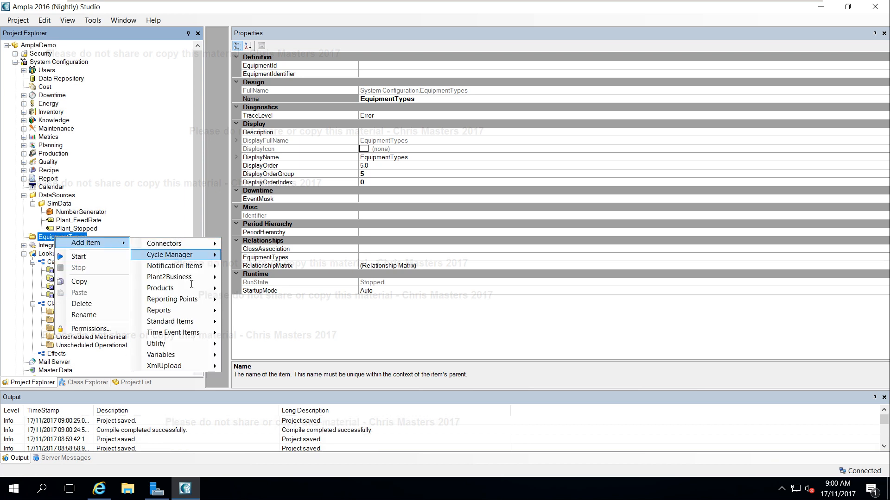
mouse_move(206, 323)
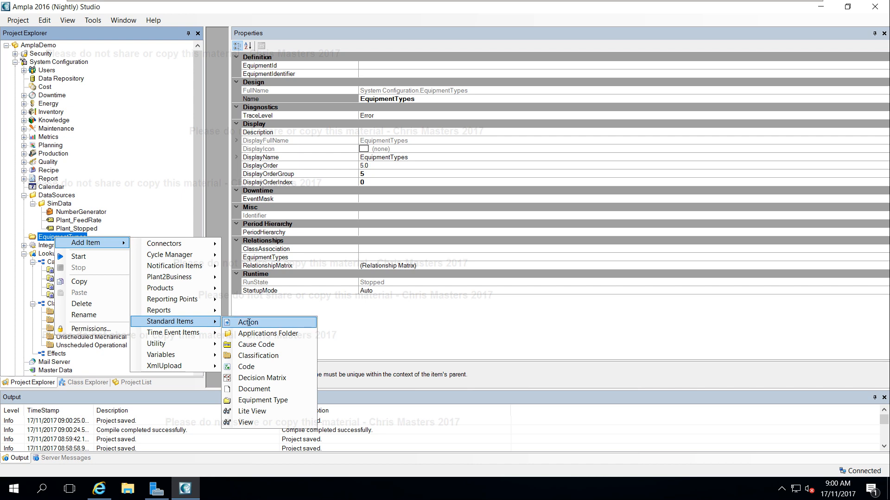
click(261, 401)
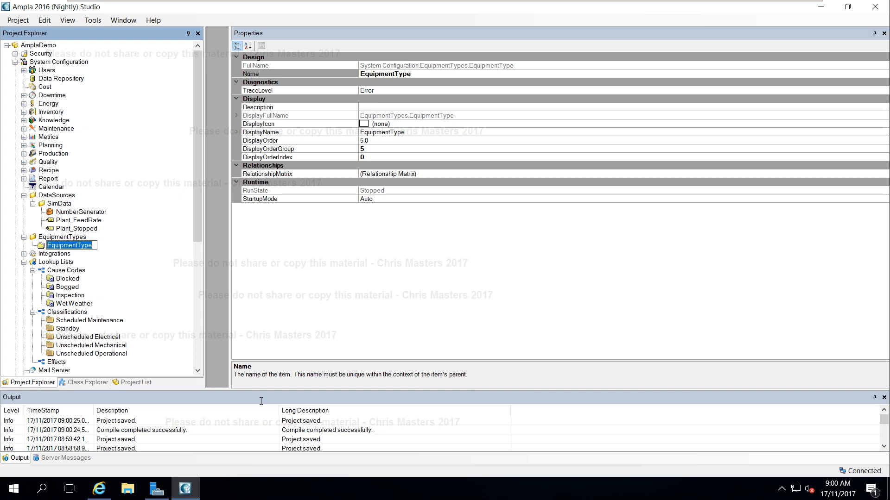
text(Pump)
key(Return)
Add another Equipment Type named Plant under the EquipmentTypes folder.
right_click(58, 237)
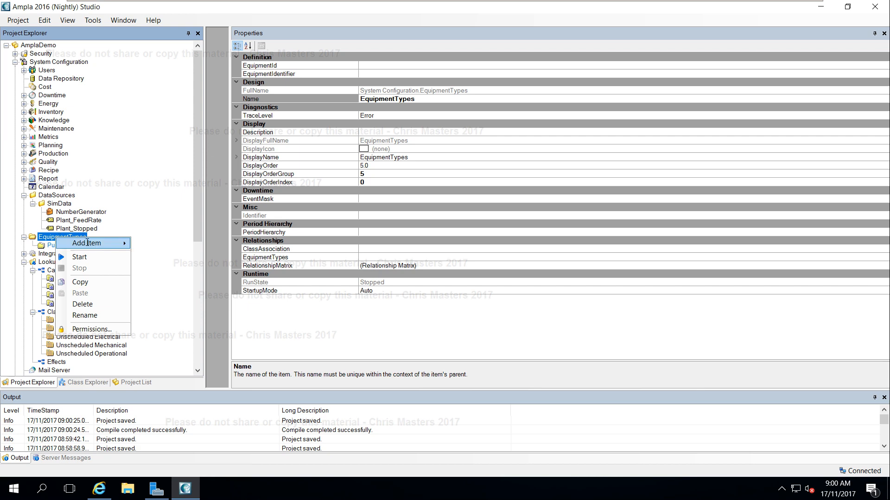
mouse_move(195, 322)
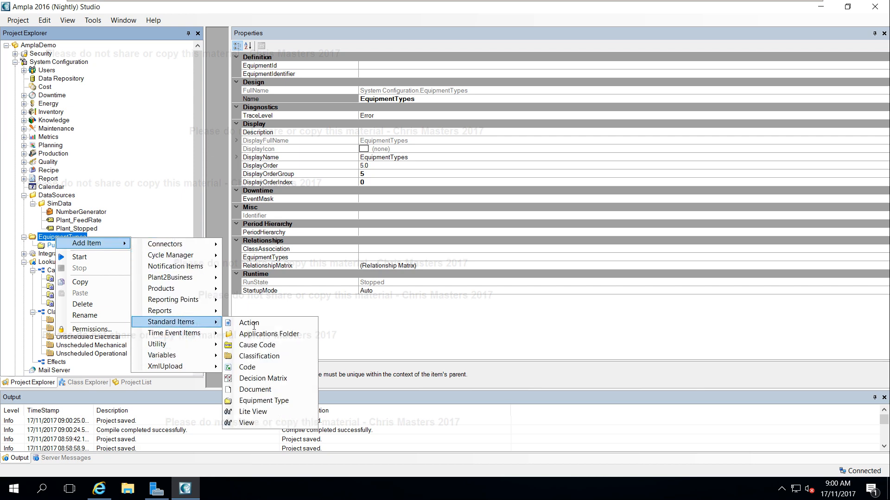
click(262, 401)
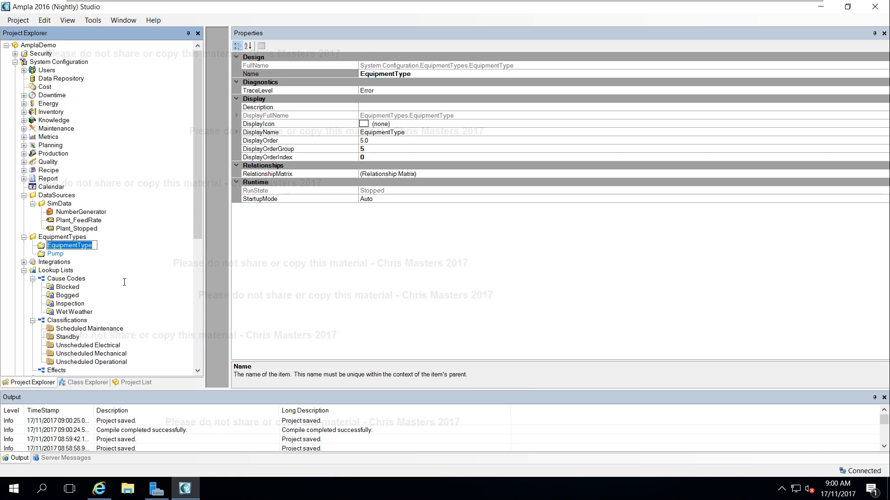
text(Plant)
key(Return)
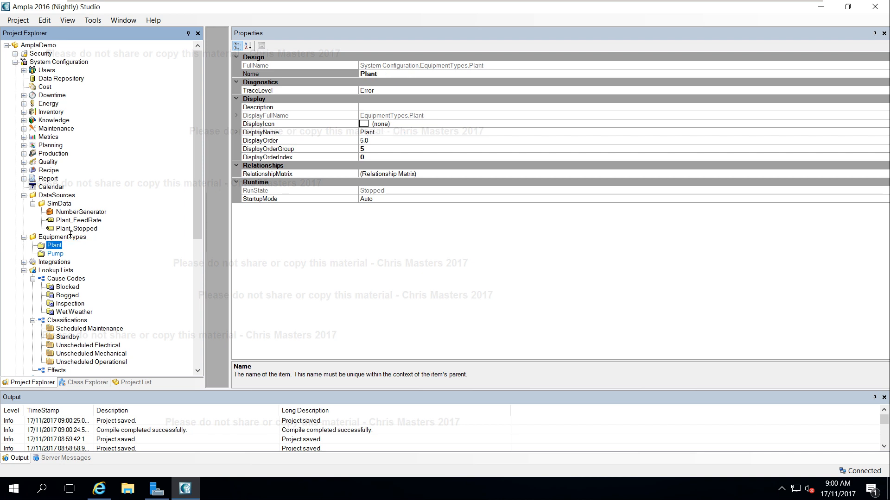
Add a third Equipment Type named Conveyor under the EquipmentTypes folder and save the project.
right_click(70, 237)
mouse_move(116, 243)
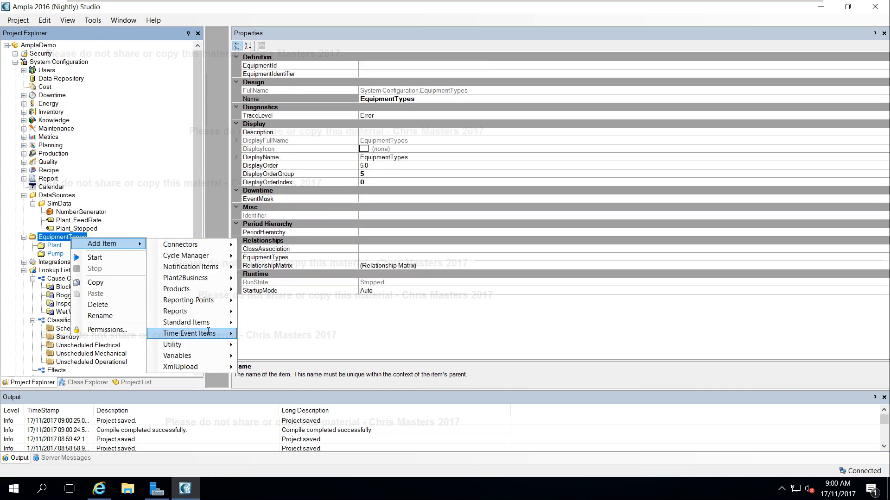
mouse_move(208, 323)
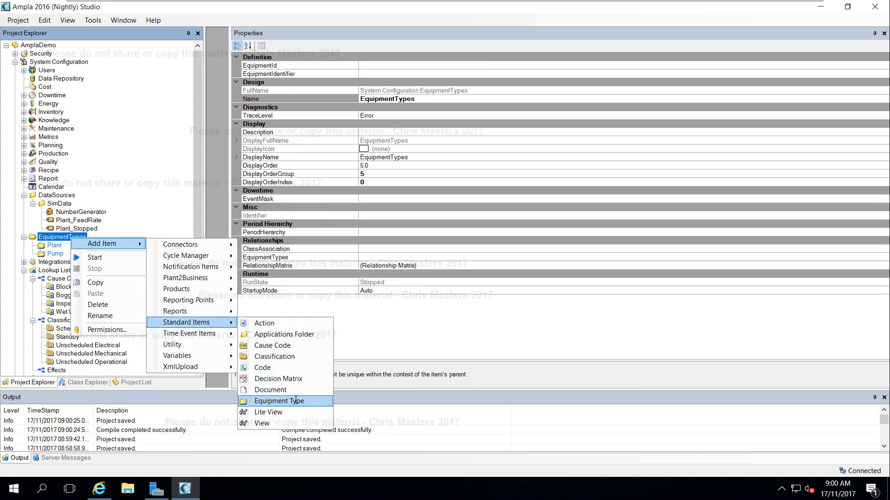
click(295, 401)
text(Conveyor)
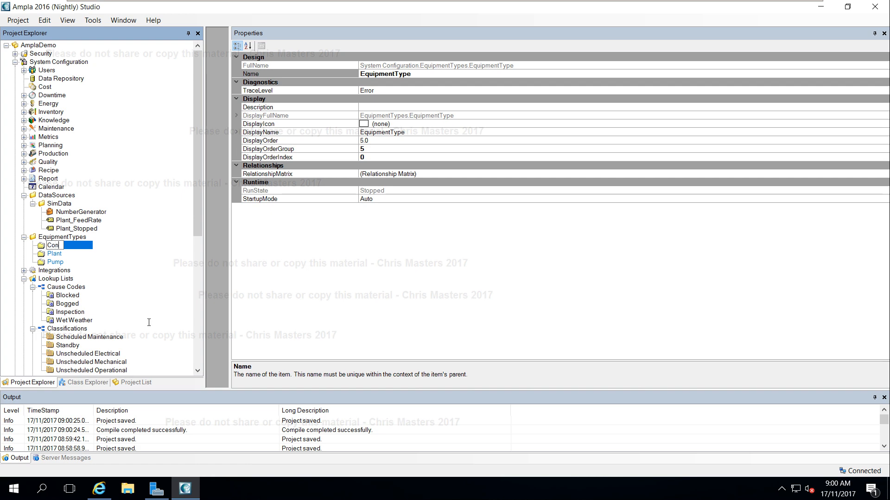
click(102, 244)
key(ctrl+s)
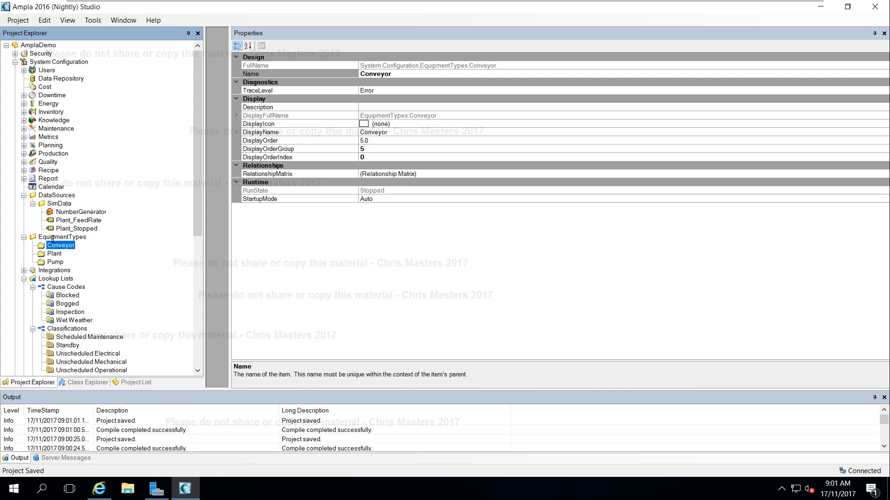
Add an Applications Folder named Pump under Plant in Enterprise Site A.
drag(201, 157, 153, 308)
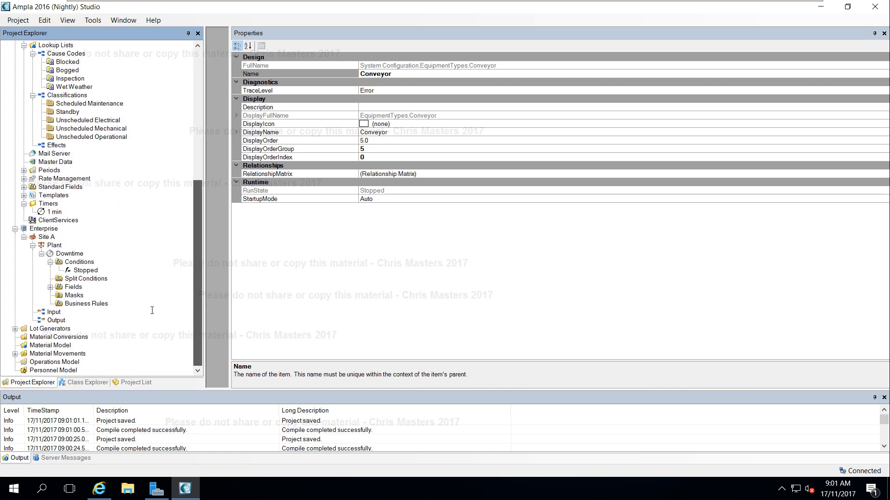
click(42, 254)
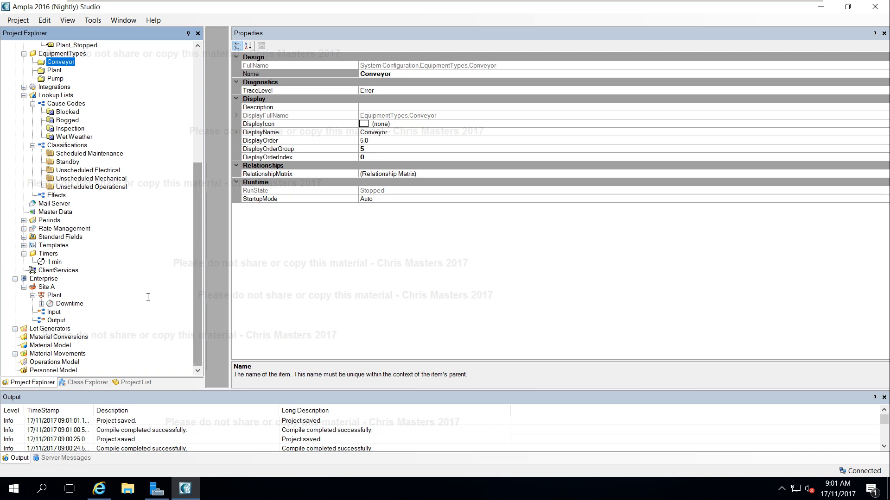
right_click(53, 296)
mouse_move(92, 301)
mouse_move(165, 306)
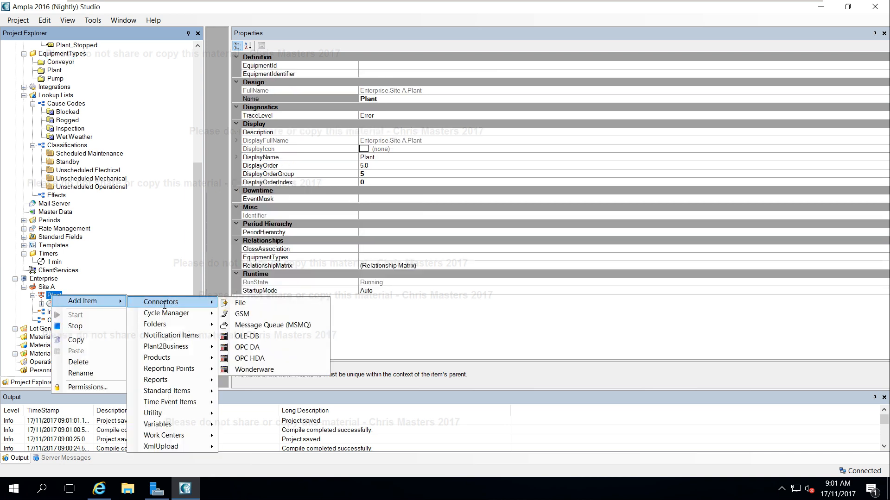
mouse_move(185, 402)
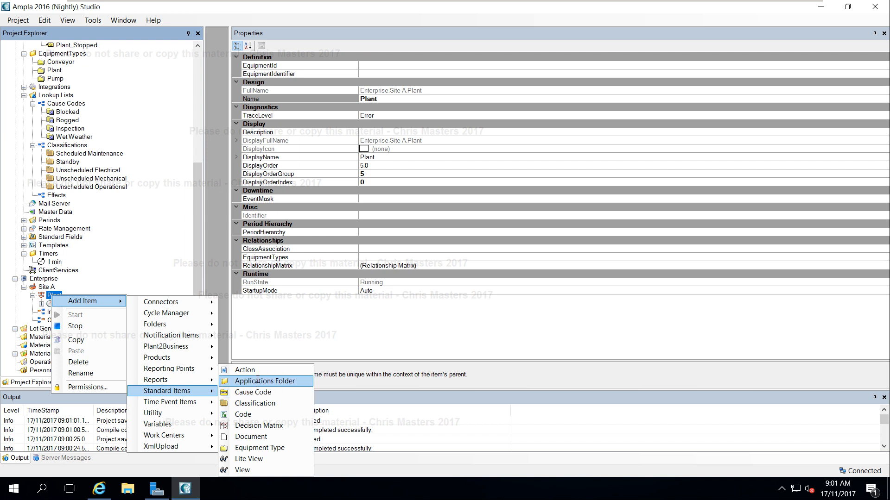
click(262, 382)
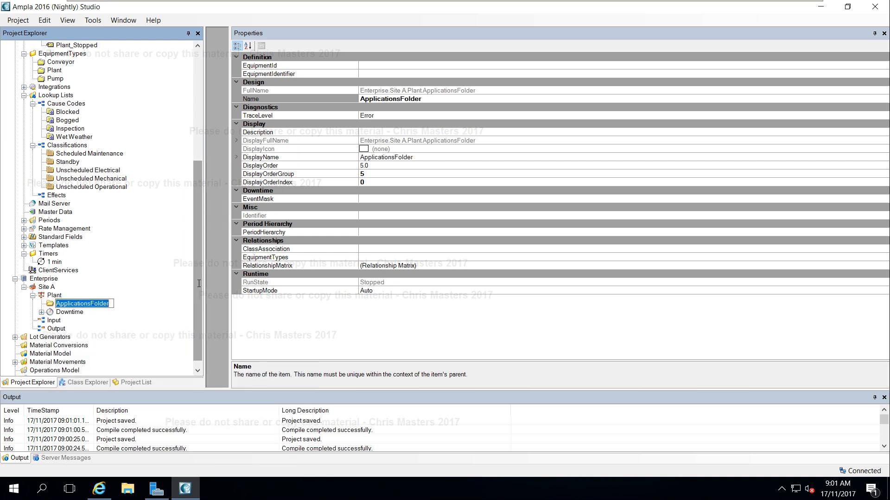
text(Pump)
key(Return)
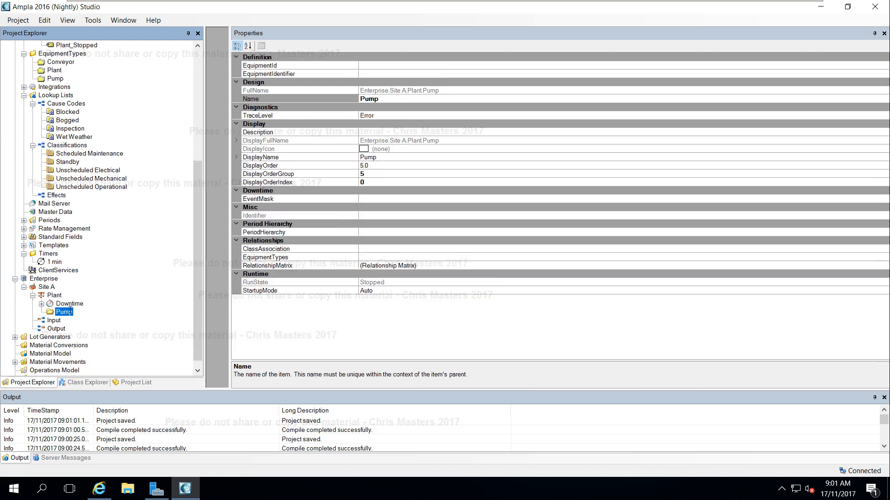
Copy the Pump folder and paste a copy of it into Plant.
right_click(58, 312)
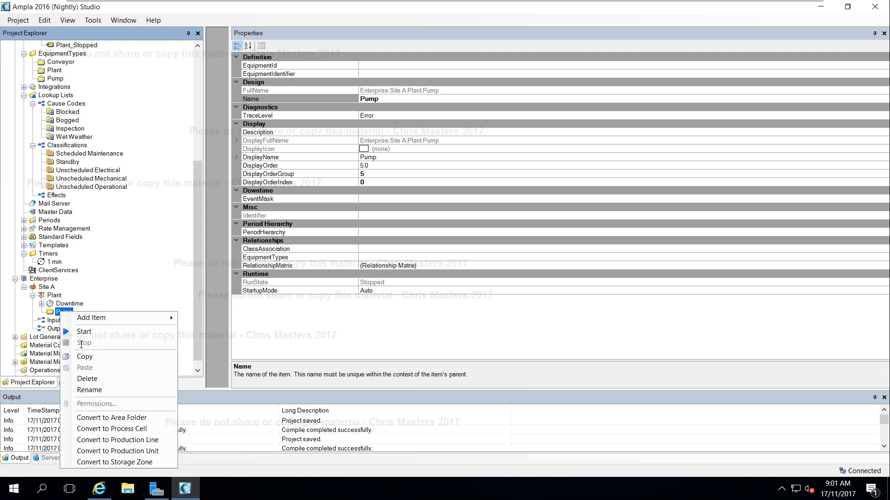
click(93, 361)
click(58, 295)
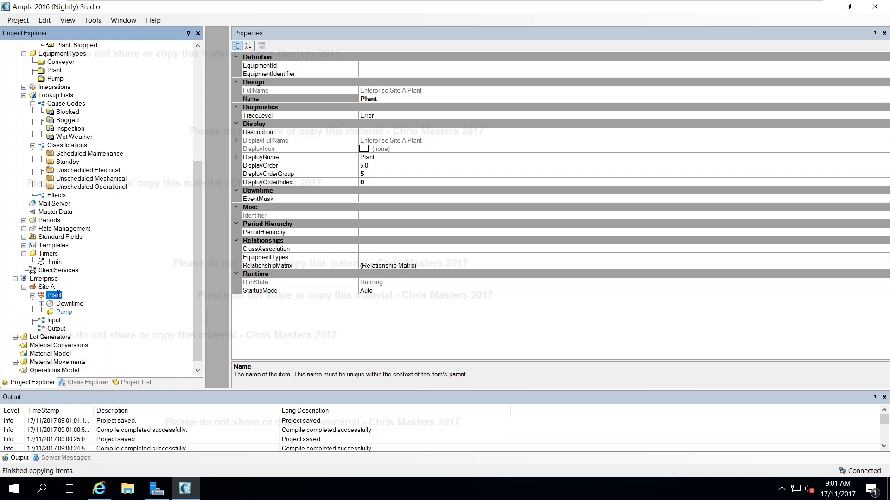
key(ctrl+v)
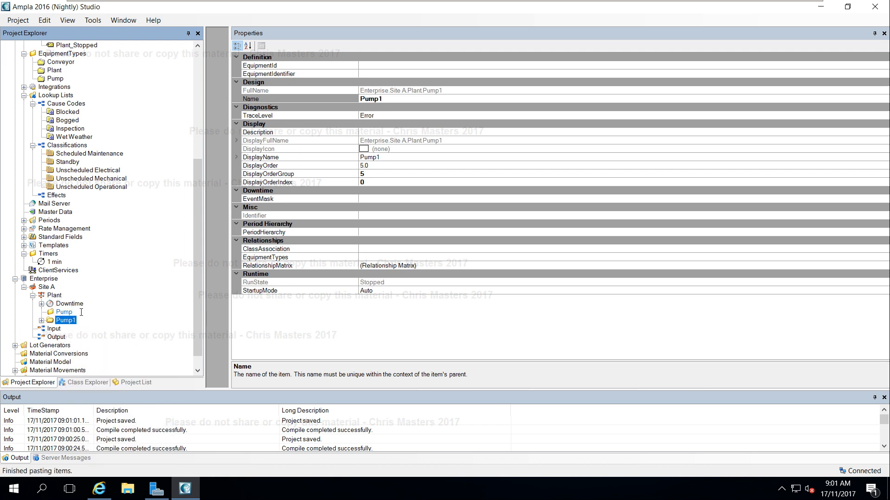
Delete the extra items nested inside the pasted Pump copy.
double_click(55, 303)
click(69, 312)
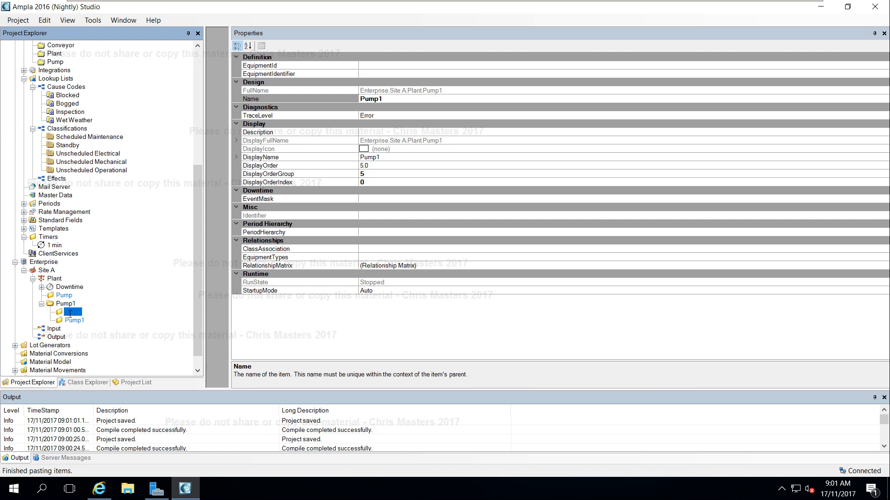
key(Delete)
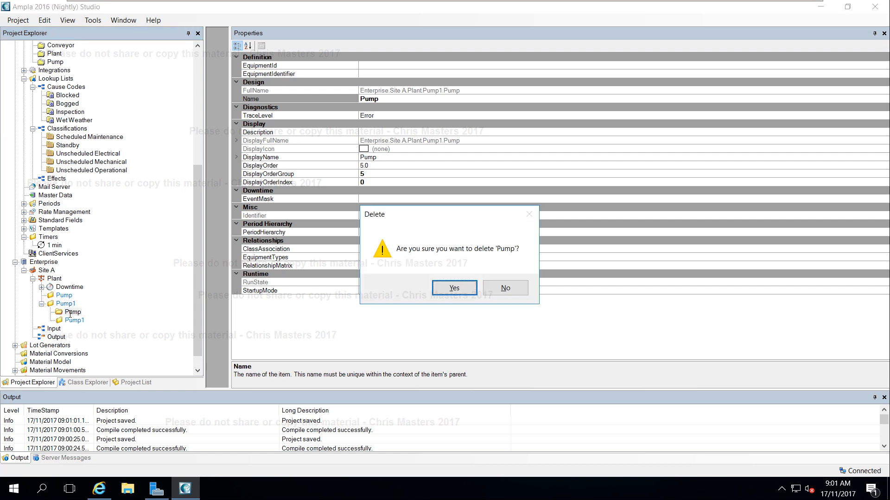
key(Return)
key(Delete)
key(Return)
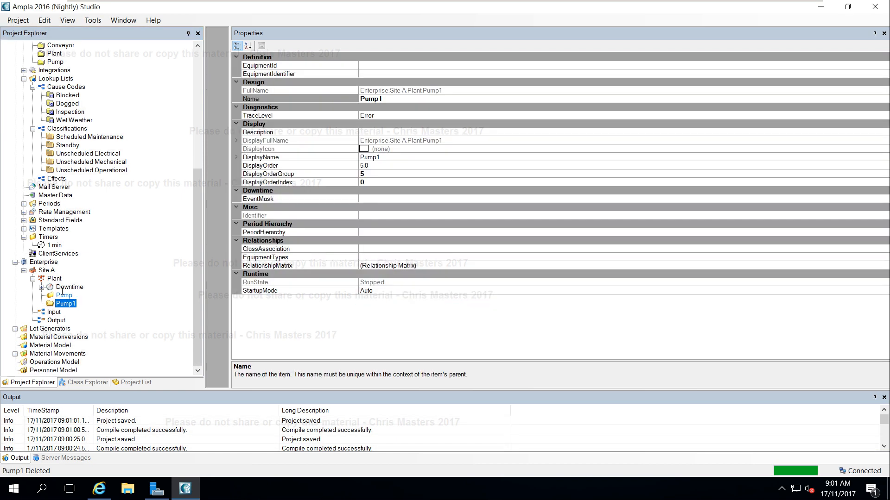
Paste another copy of the Pump folder into Plant.
click(54, 278)
right_click(54, 279)
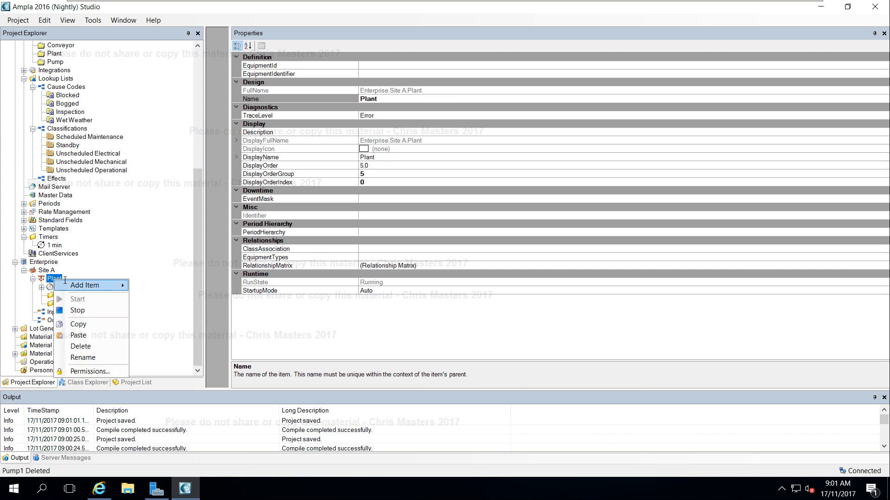
click(78, 335)
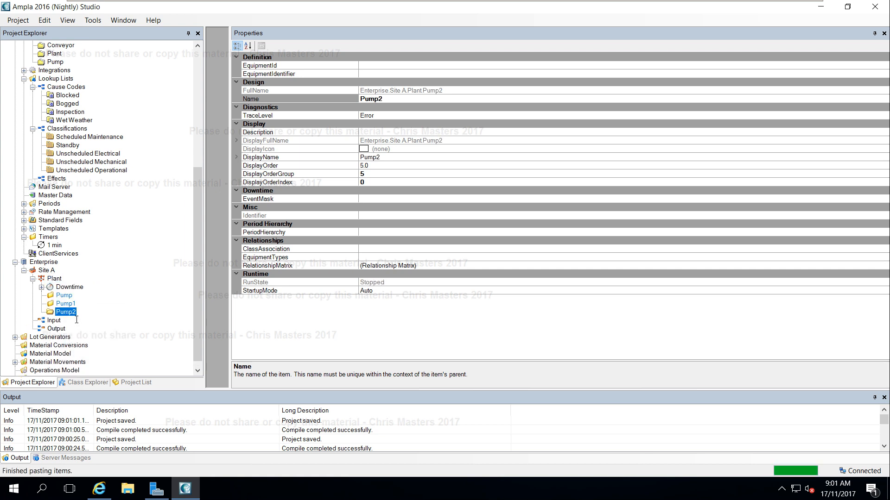
Rename the first pasted copy (Pump1) to Conveyor.
click(71, 303)
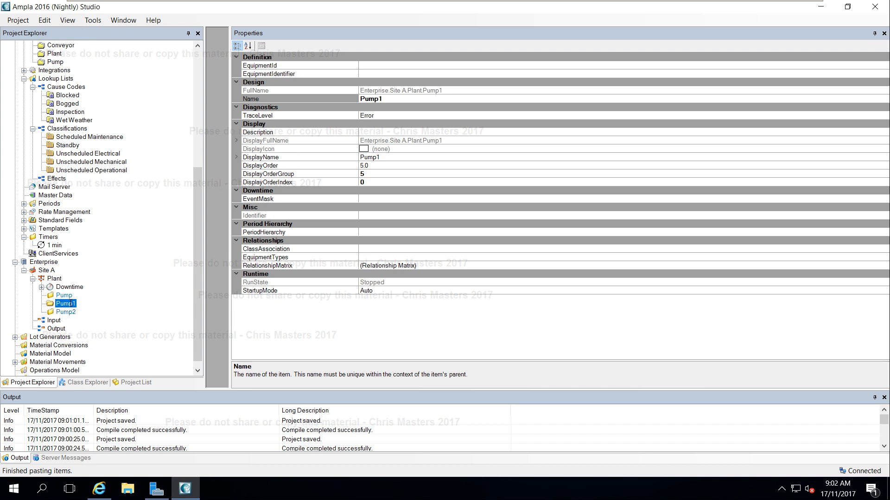
click(71, 304)
text(C)
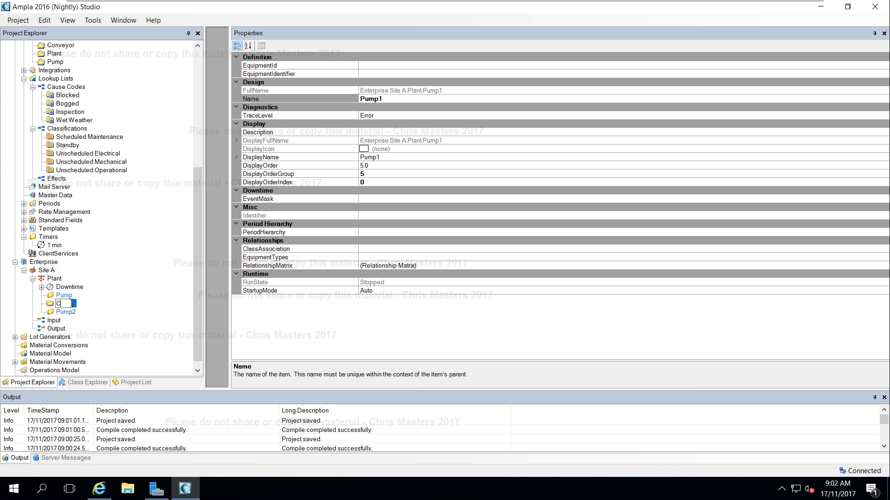
text(onveyor)
key(Return)
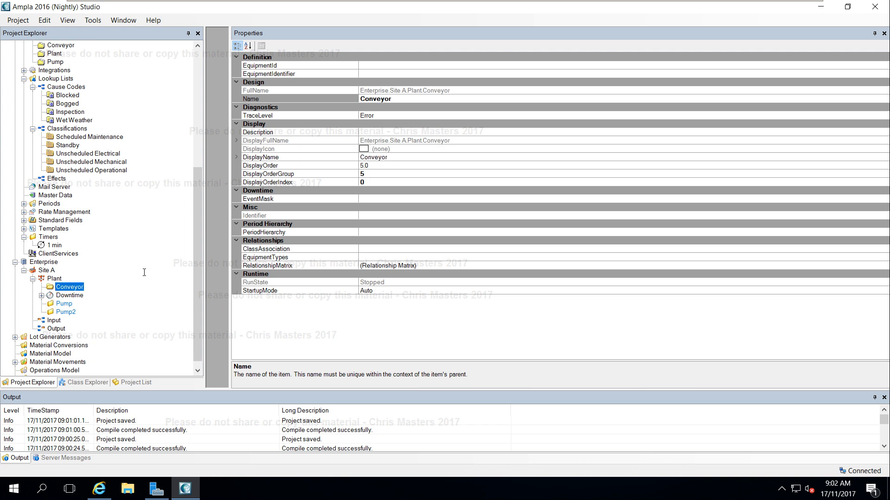
Rename the second pasted copy (Pump2) to Structure.
drag(199, 236, 199, 222)
scroll(67, 303, down, 1)
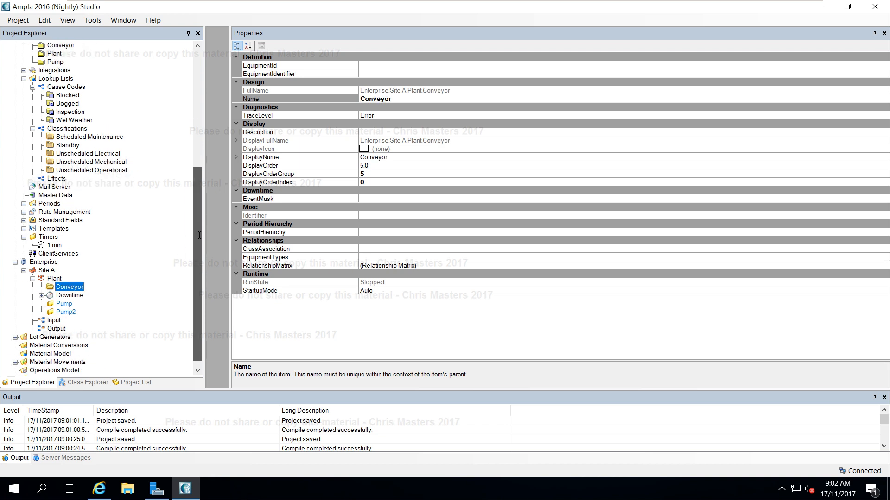
click(66, 311)
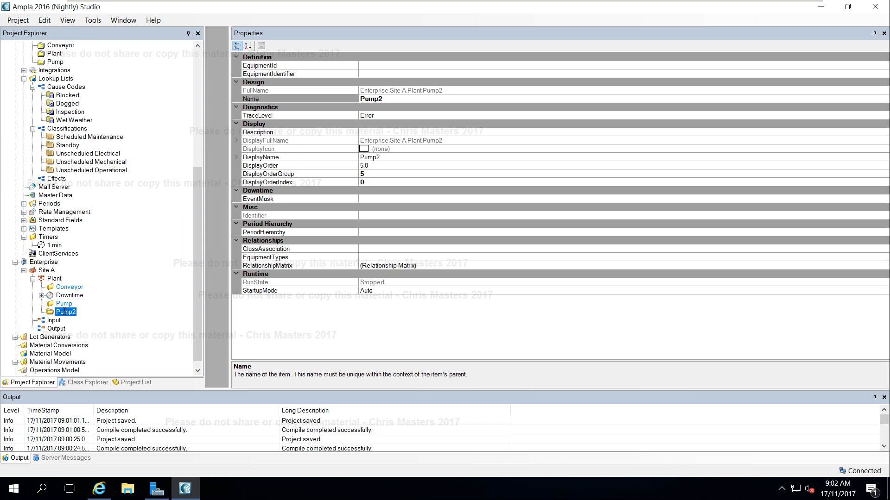
click(64, 312)
text(Structure)
key(Return)
Set the DisplayOrderGroup of the Plant's Downtime item to 4 and save the project.
click(70, 296)
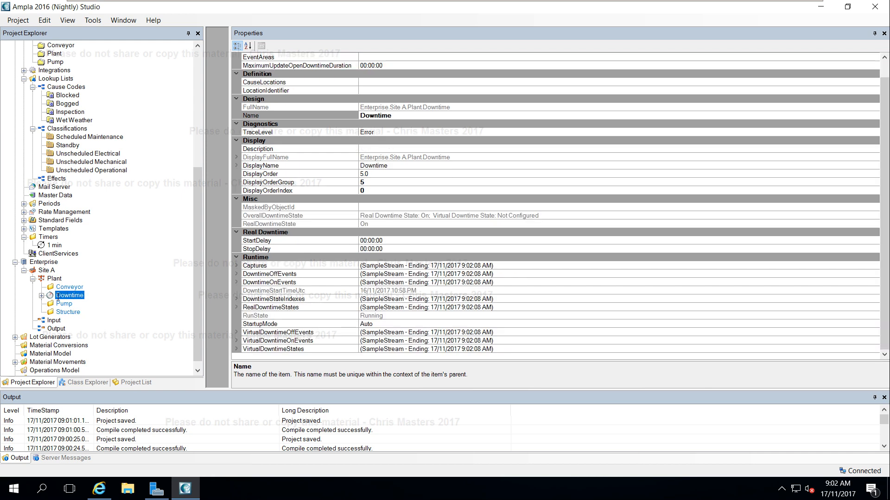
click(361, 181)
key(BackSpace)
text(4)
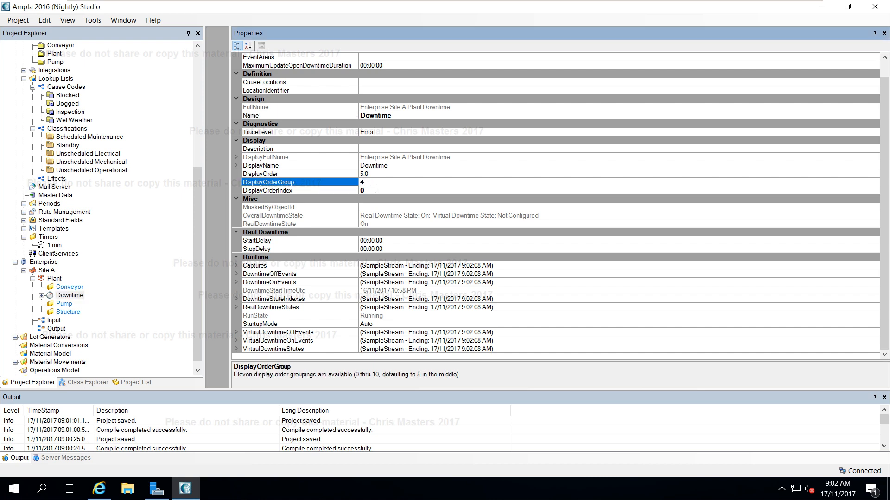
click(376, 190)
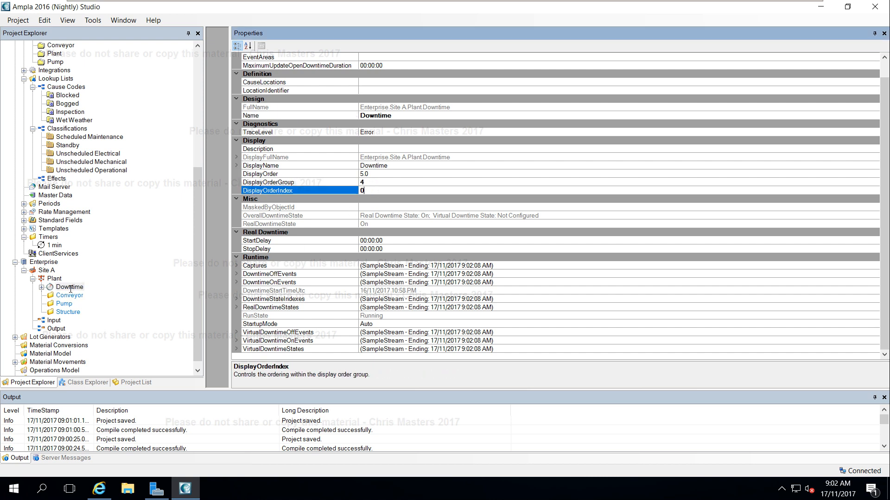
key(Return)
key(ctrl+s)
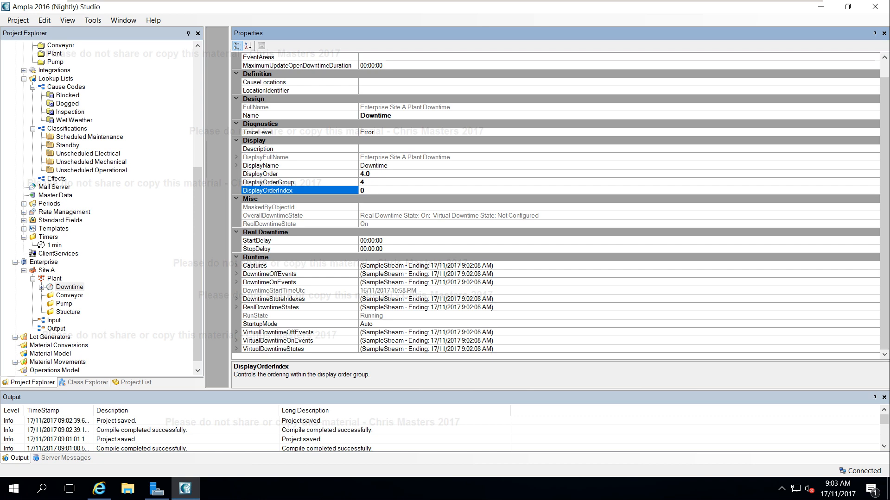
Link the Conveyor folder under Plant to the Conveyor equipment type through its EquipmentTypes property.
click(59, 287)
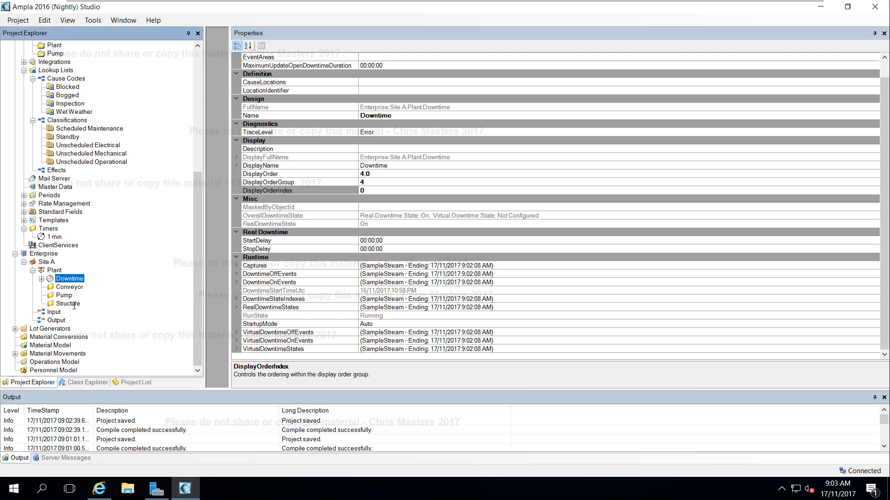
click(66, 287)
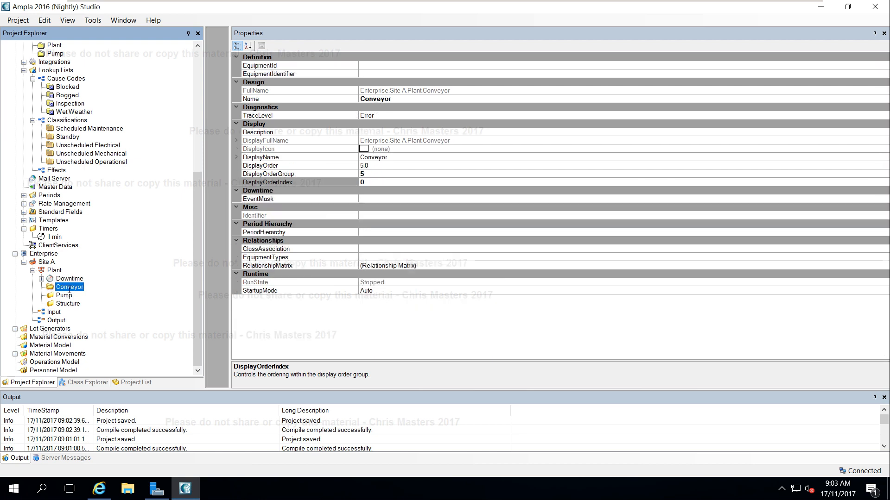
click(391, 258)
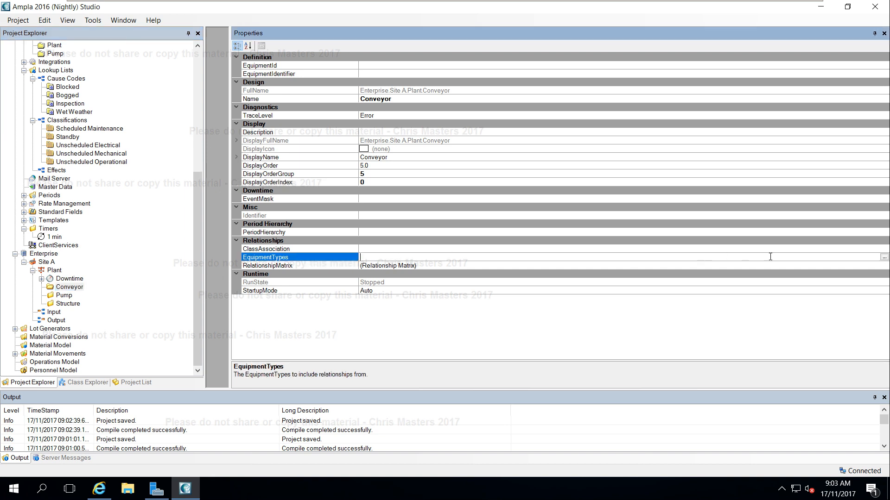
click(884, 257)
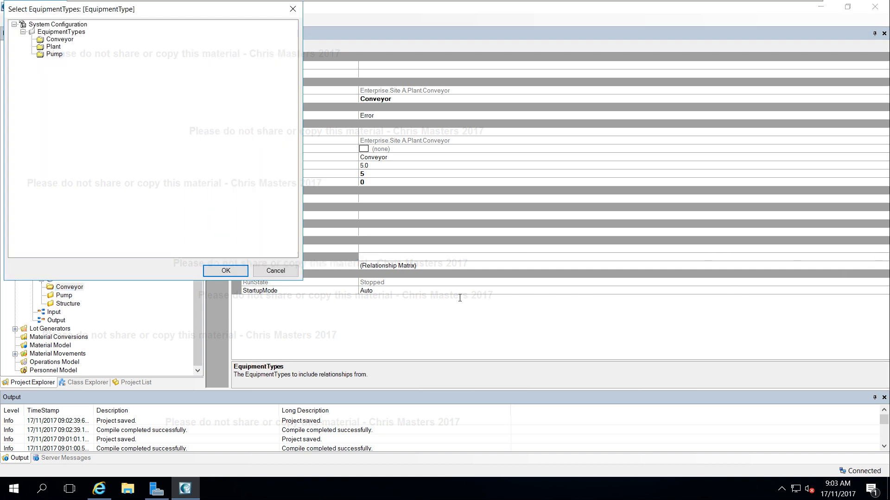
click(62, 39)
click(224, 271)
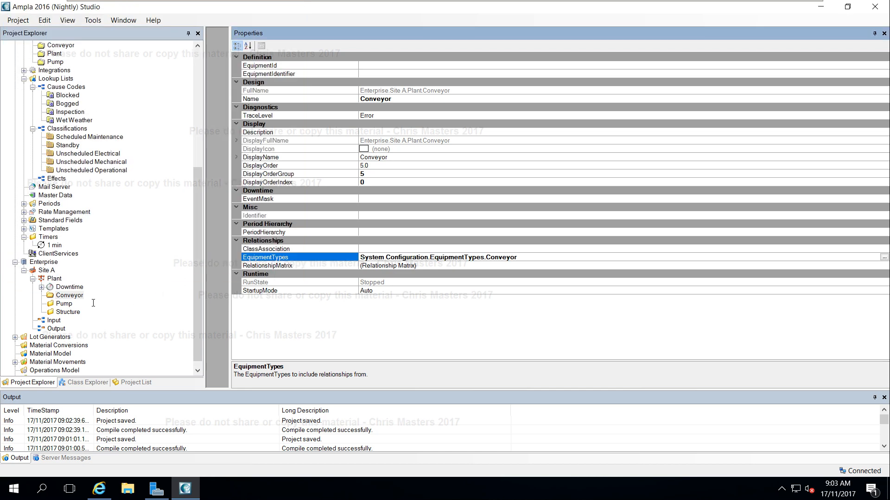
Link the Pump folder under Plant to the Pump equipment type through its EquipmentTypes property.
click(64, 304)
click(527, 257)
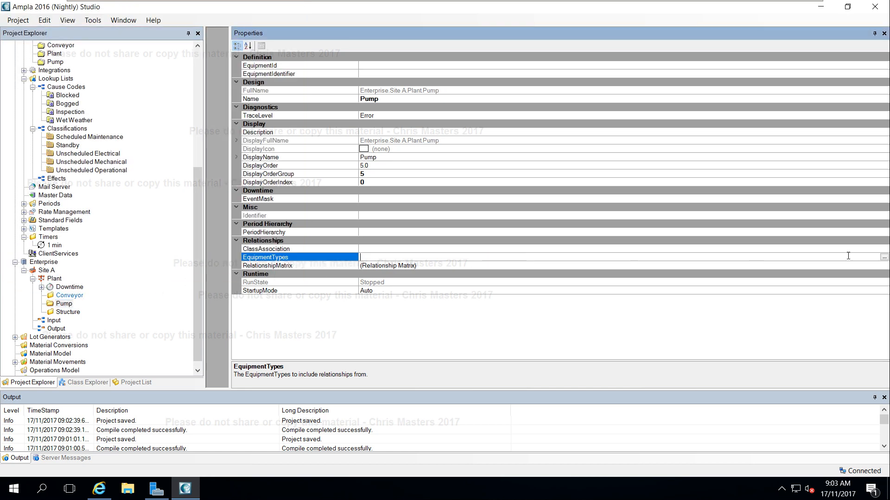
click(883, 257)
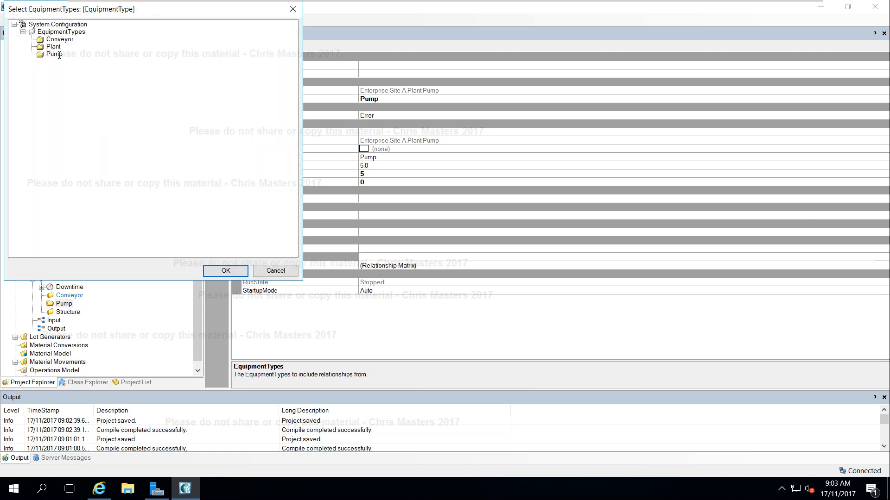
click(56, 55)
click(225, 271)
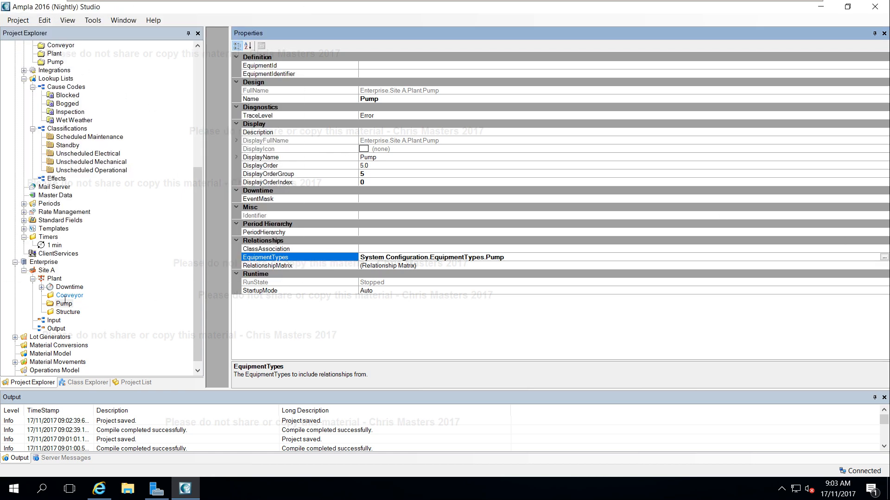
Check the EquipmentTypes links of the Structure and Pump folders under Plant.
click(67, 311)
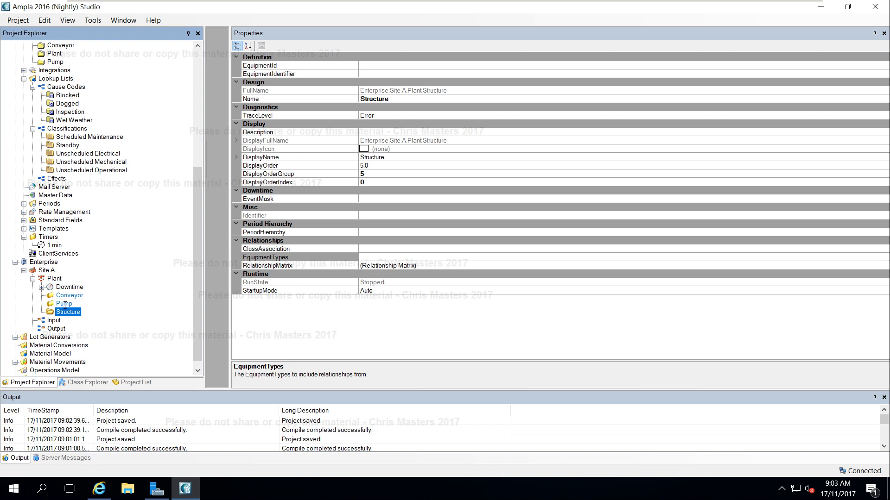
click(65, 305)
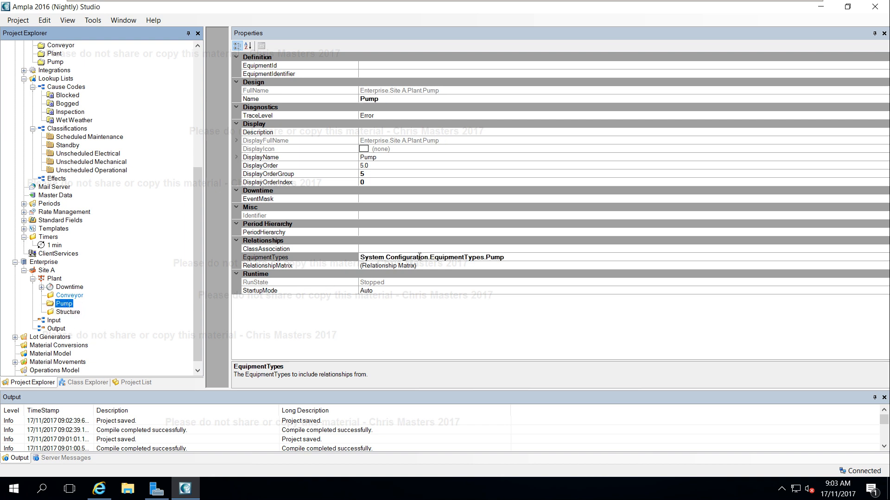
click(498, 258)
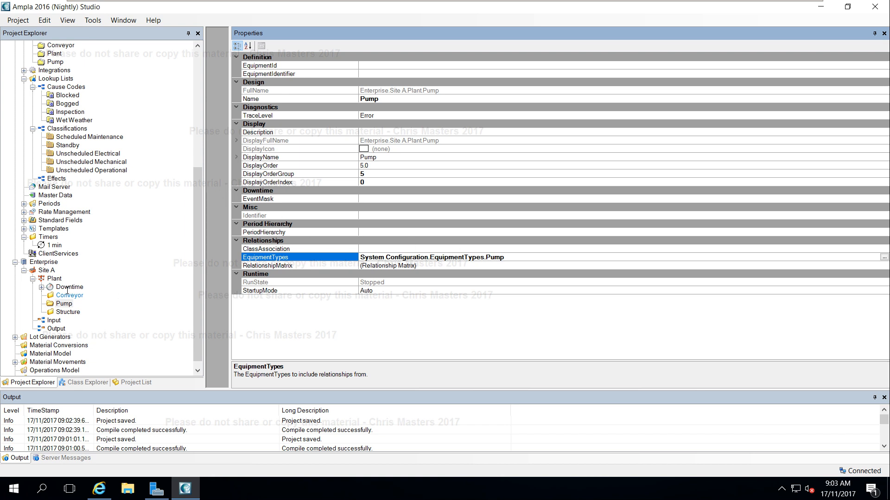
Link the Plant item under Site A to the Plant equipment type through its EquipmentTypes property.
click(54, 279)
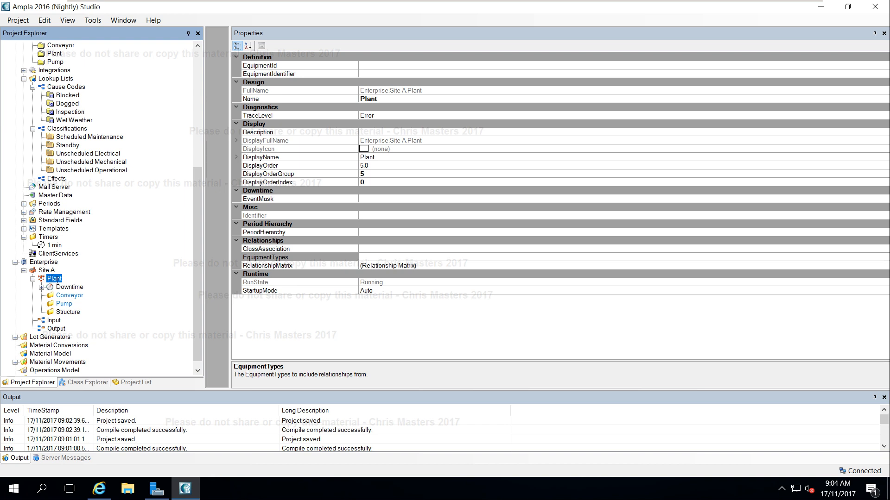
click(407, 257)
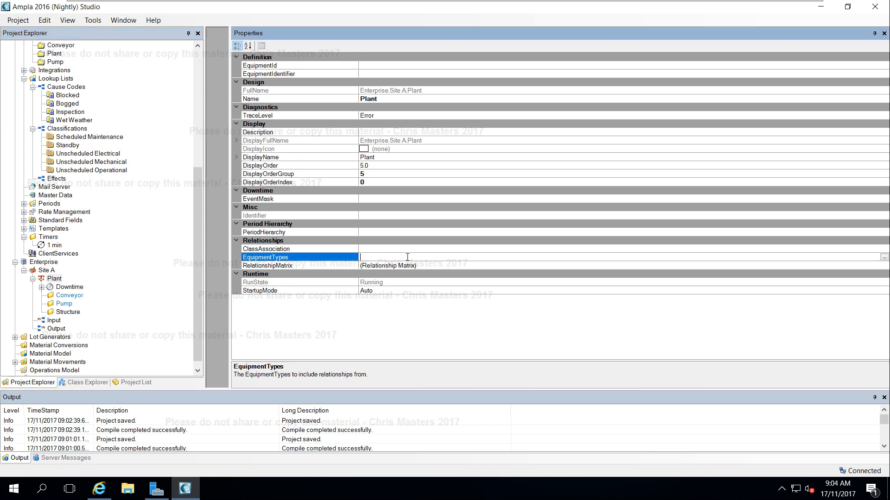
click(883, 258)
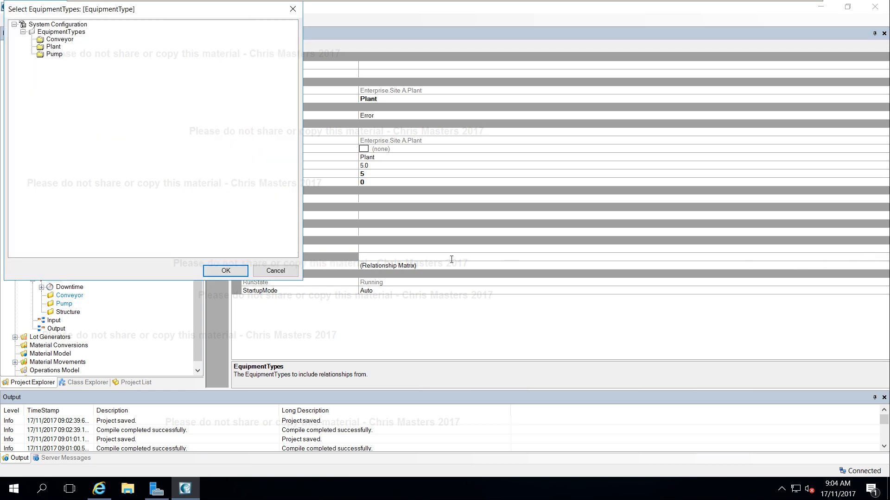
click(53, 46)
click(225, 270)
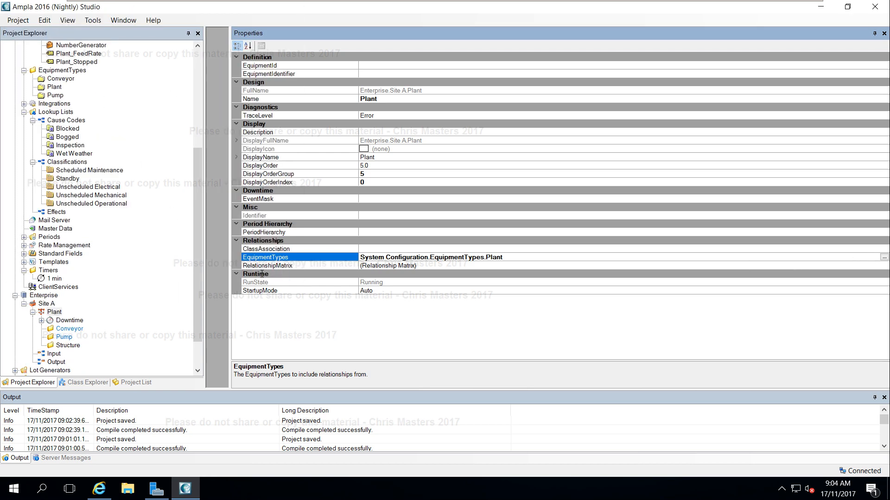
Link Site A to the Plant equipment type through its EquipmentTypes property and save the project.
click(42, 304)
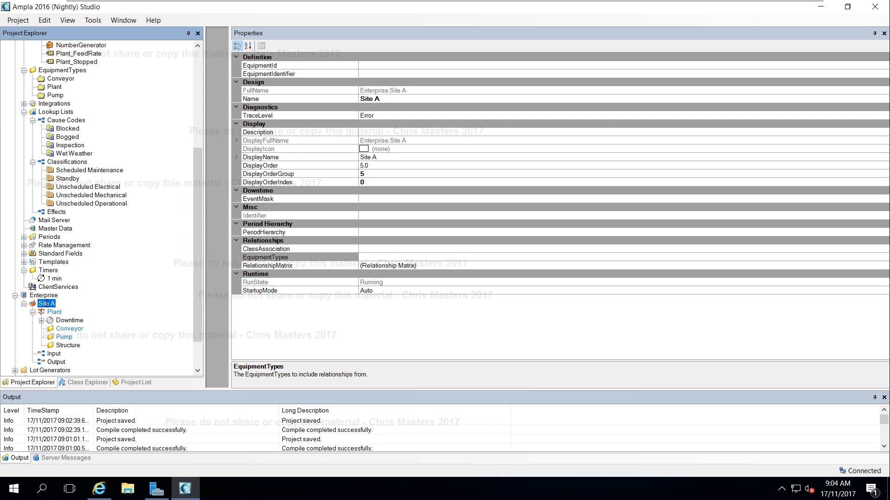
click(42, 295)
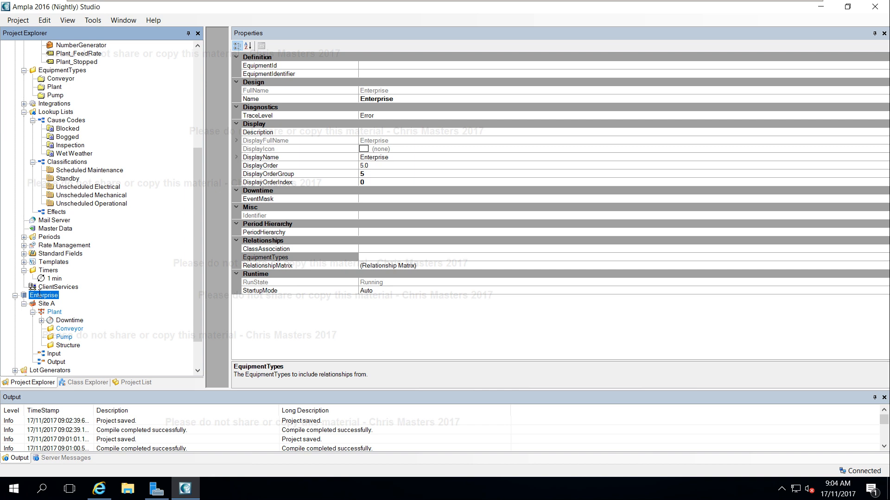
scroll(59, 265, down, 2)
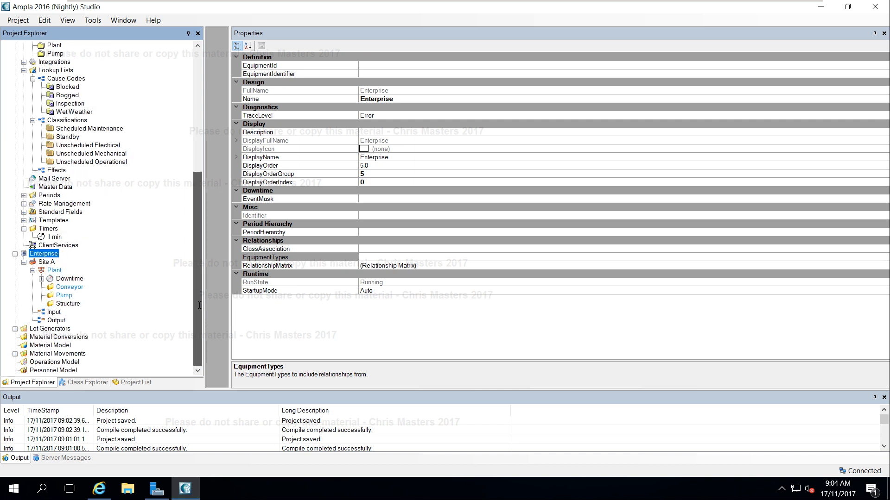
click(45, 262)
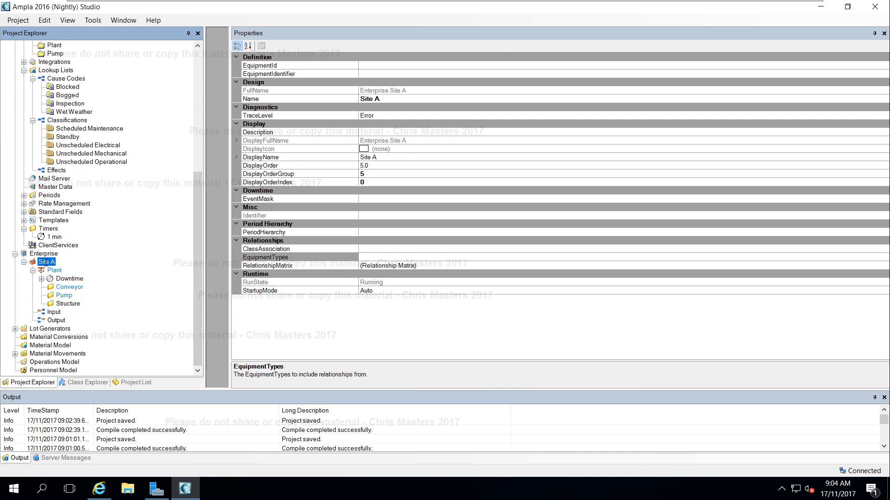
click(478, 258)
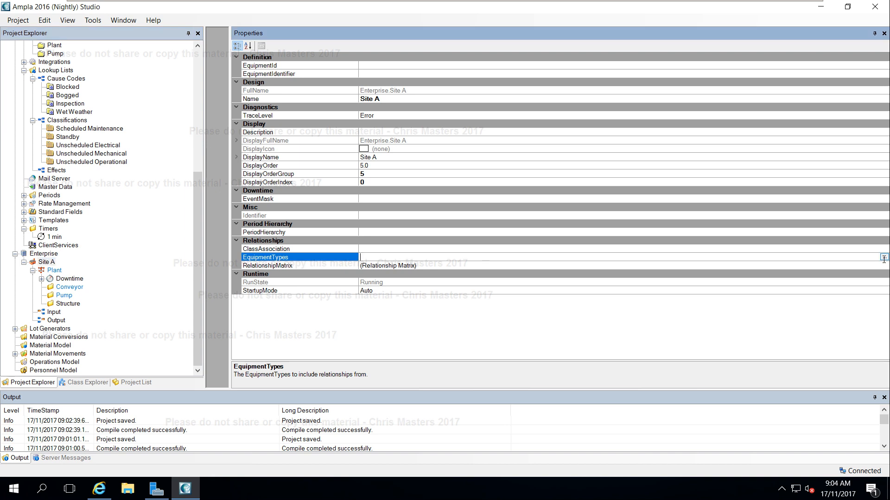
click(883, 257)
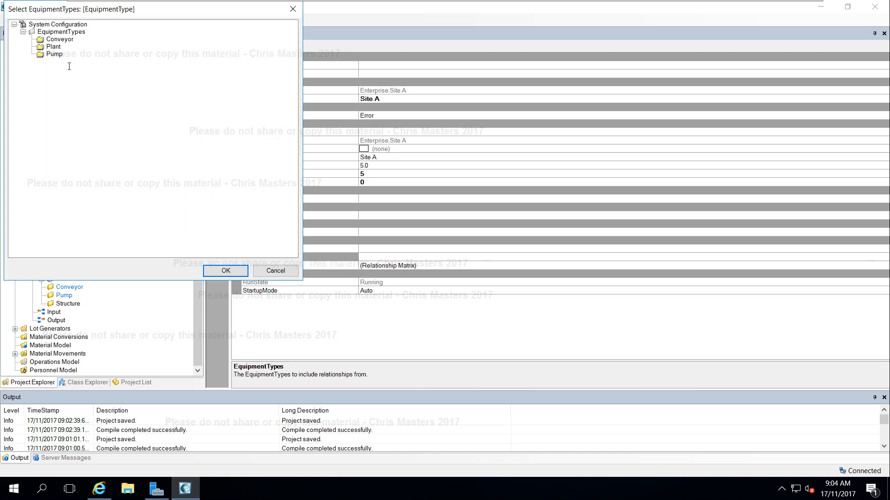
click(53, 47)
click(218, 270)
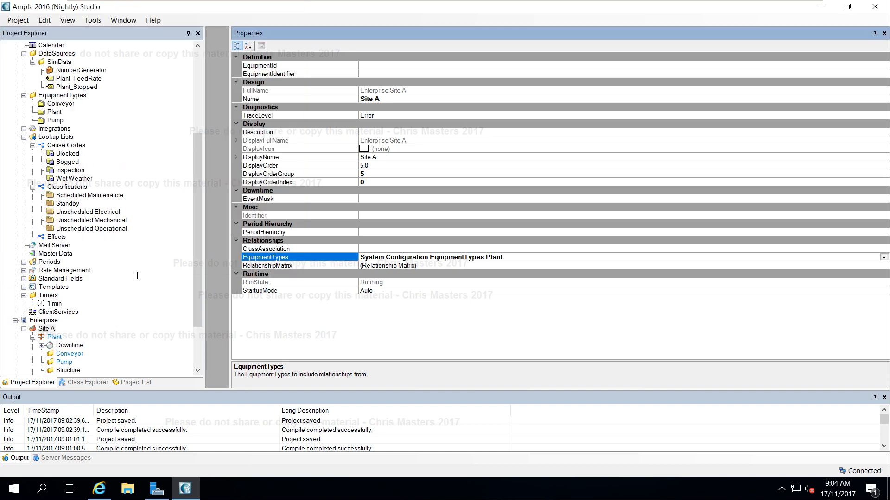
key(ctrl+s)
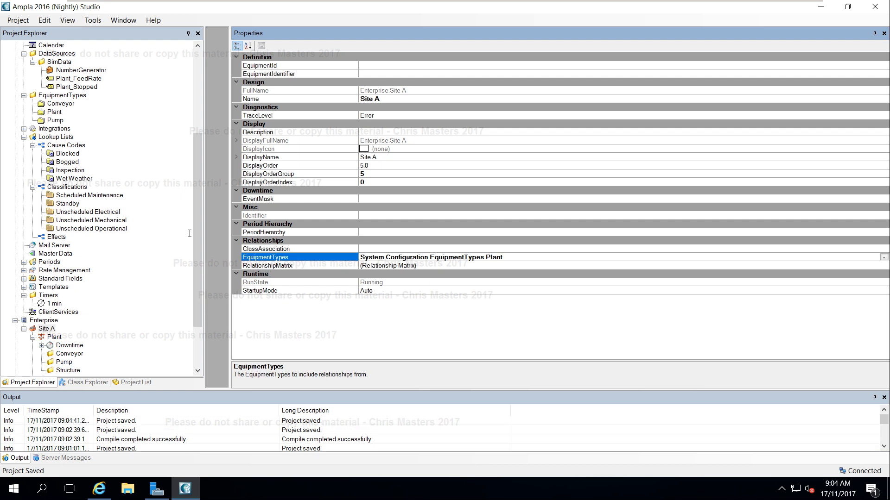
Start the AmplaDemo project from its root item in the project tree.
drag(202, 204, 202, 244)
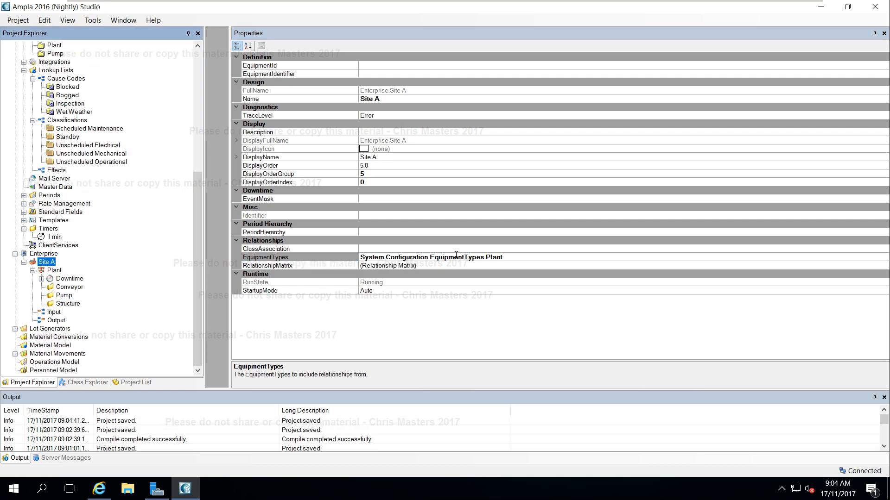
drag(198, 228, 199, 183)
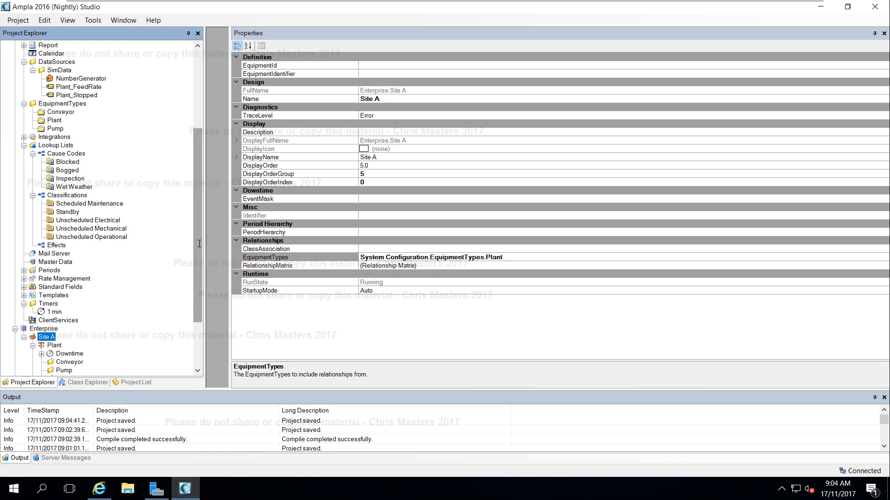
drag(198, 222, 198, 265)
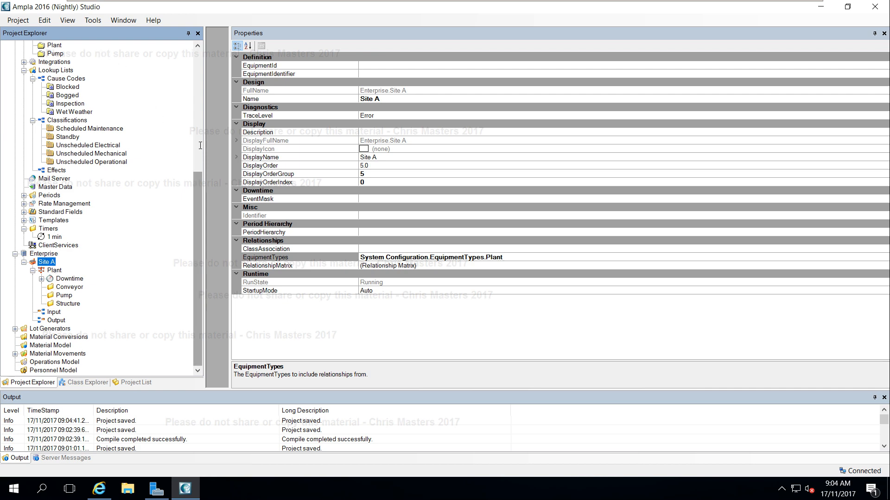
drag(199, 176, 198, 53)
click(35, 46)
right_click(34, 46)
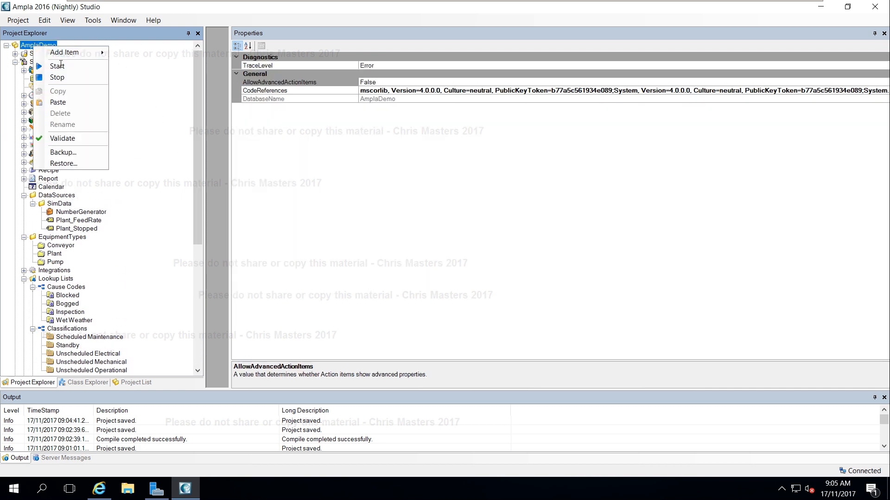
click(55, 66)
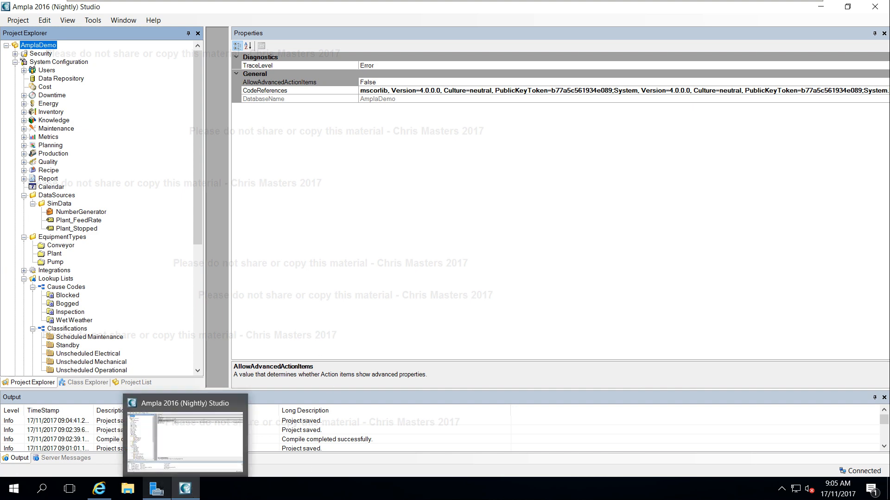
Close the old browser window, reopen Ampla Production Analyst (Browser) from the tray icon and log in.
click(105, 493)
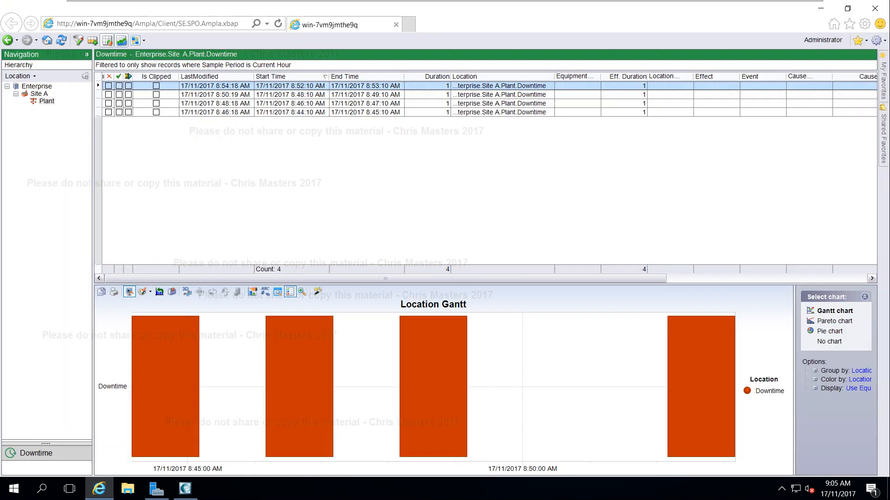
click(874, 8)
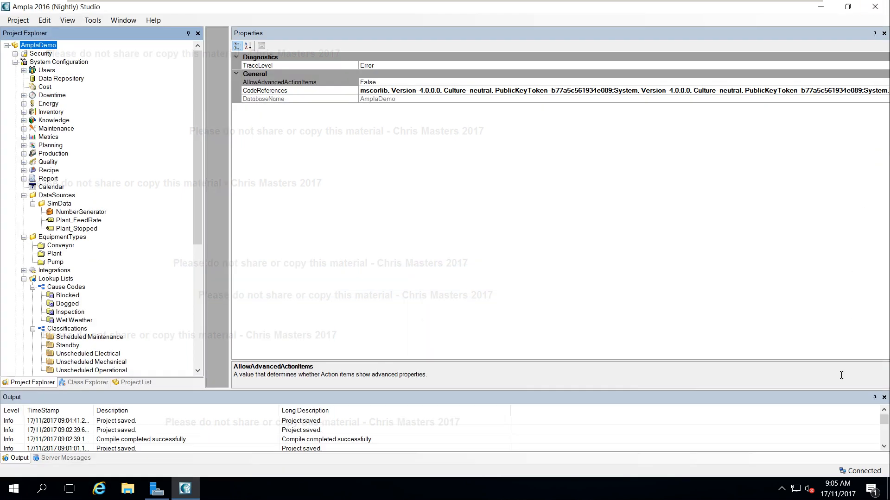
click(781, 489)
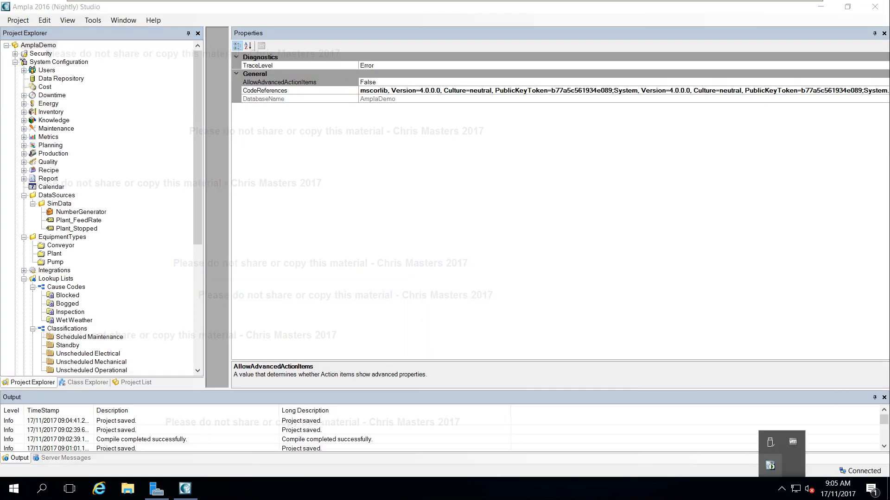
right_click(770, 466)
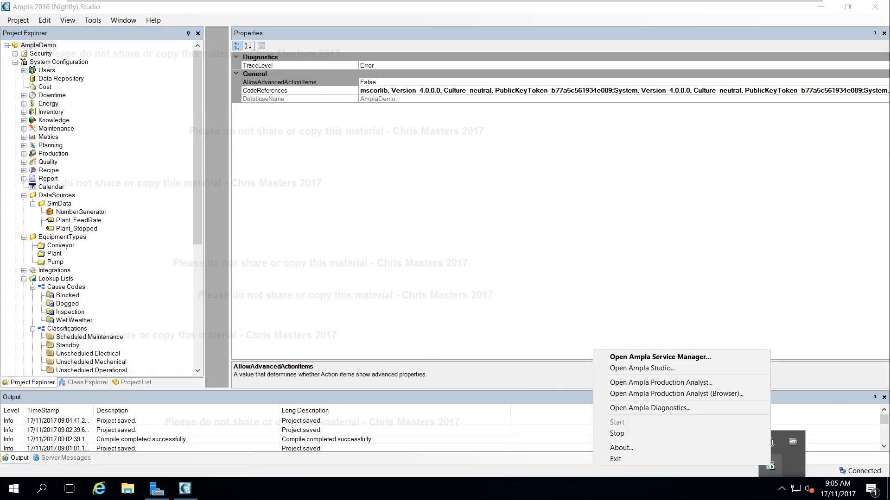
click(742, 394)
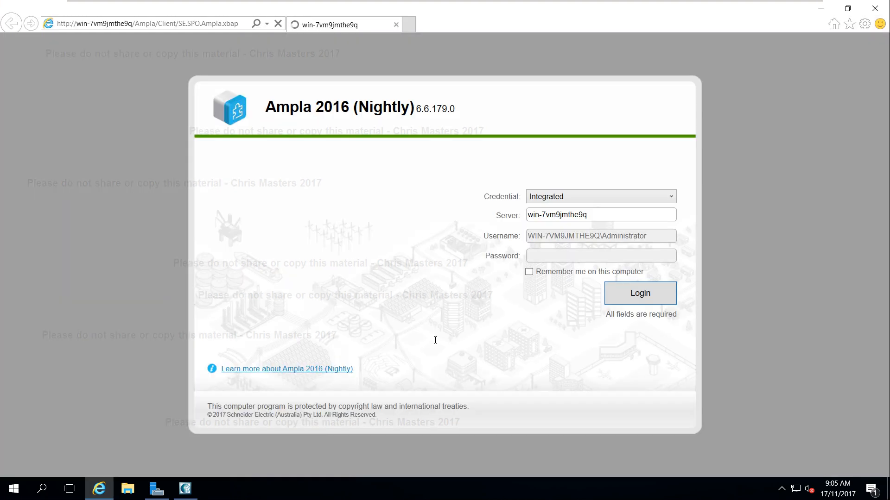
click(652, 290)
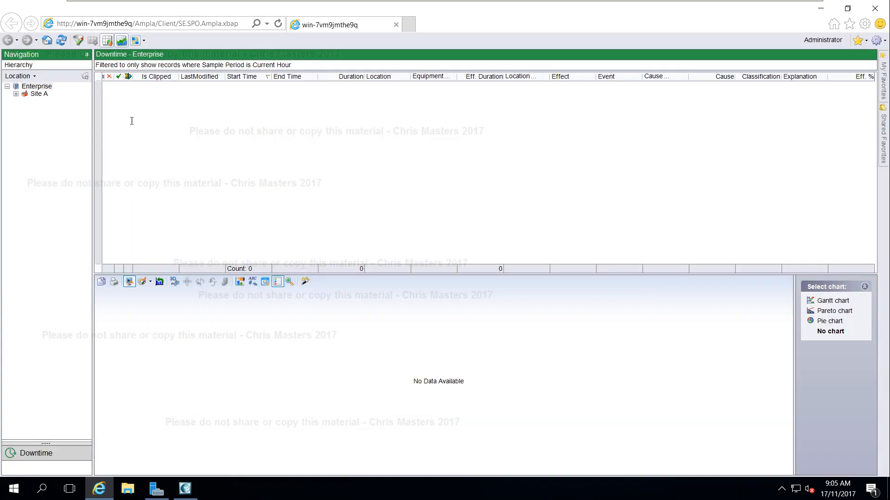
Navigate the location hierarchy to show the downtime records for Site A's Plant.
click(85, 75)
click(16, 94)
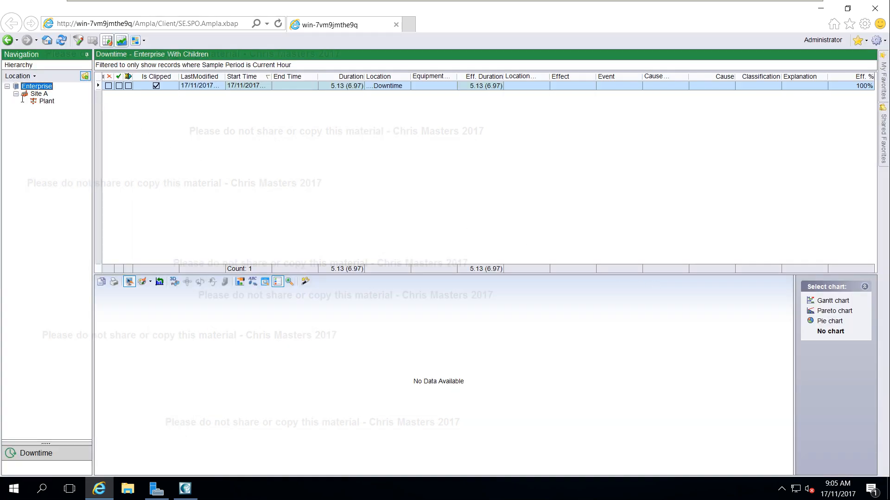
click(46, 101)
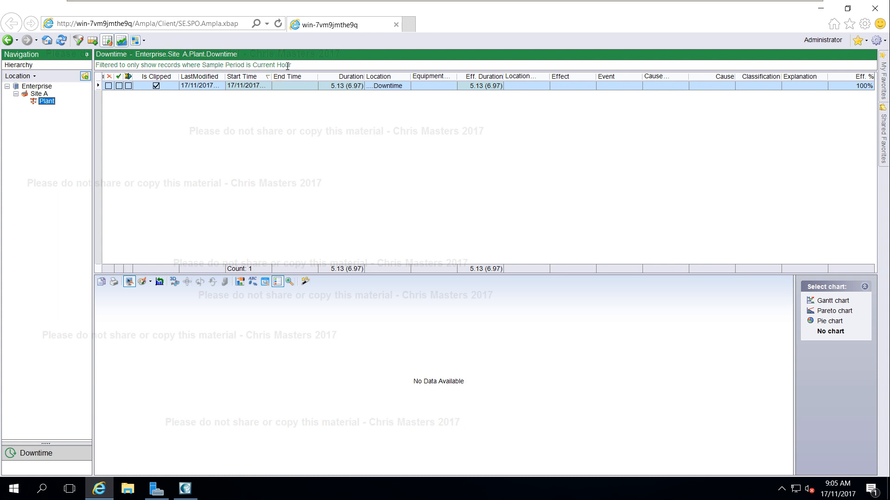
Clear the Sample Period filter on the downtime records to show all records.
scroll(263, 275, down, 5)
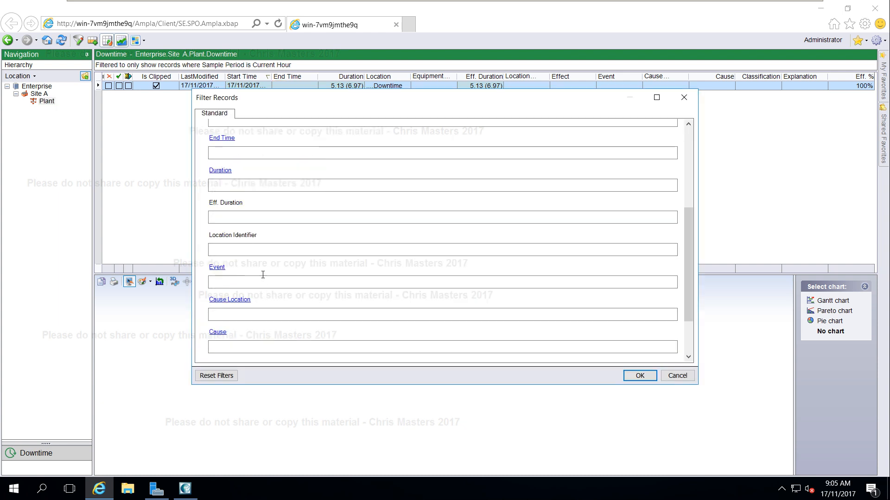
scroll(250, 265, down, 2)
drag(245, 345, 202, 355)
key(Delete)
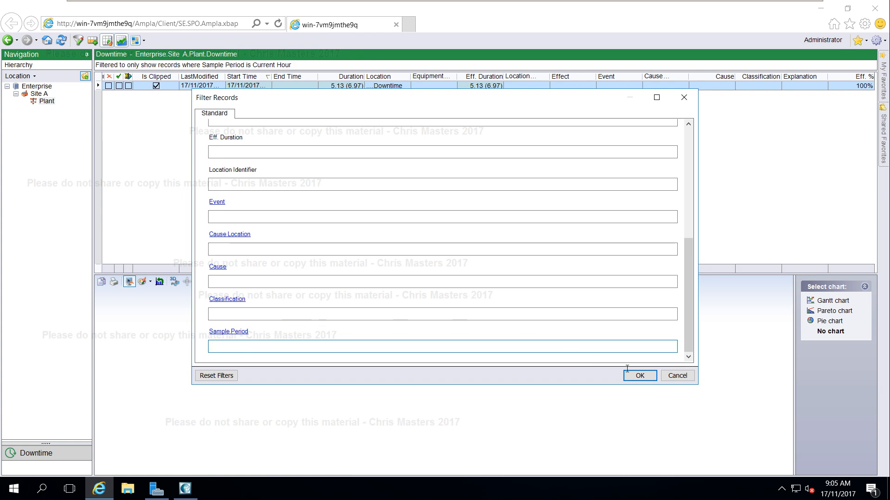
click(629, 374)
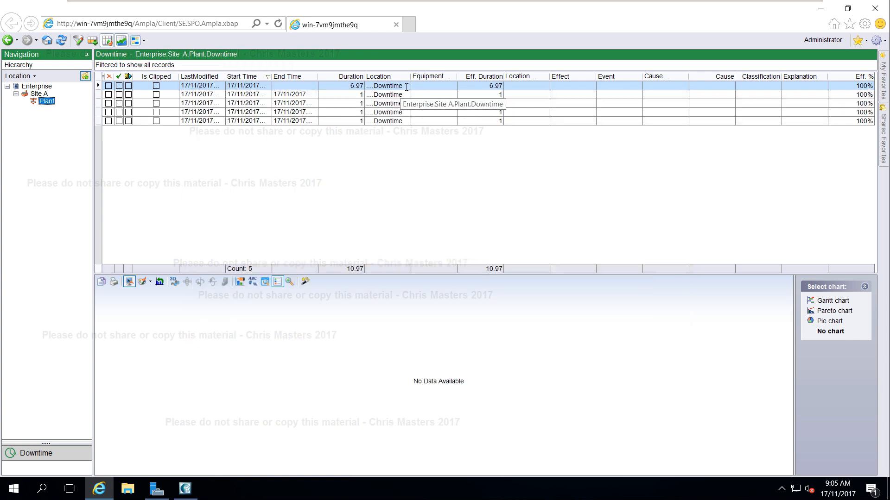
Open the first downtime record and set its Cause Location to Enterprise.Site A.Plant.Pump.
click(406, 87)
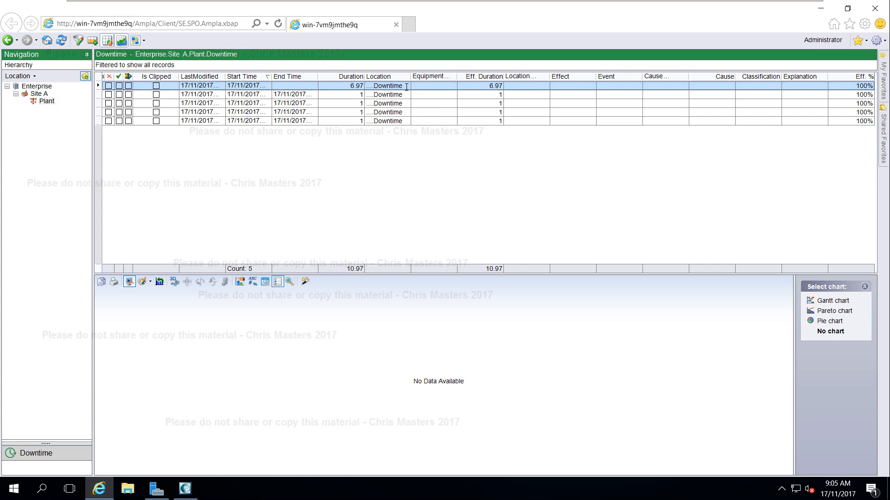
double_click(407, 87)
drag(194, 26, 365, 43)
drag(453, 233, 455, 335)
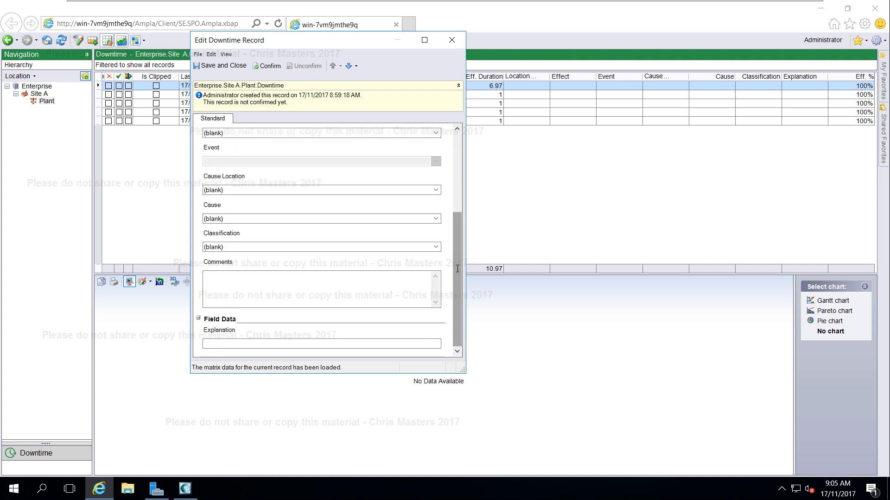
drag(458, 270, 456, 246)
click(435, 230)
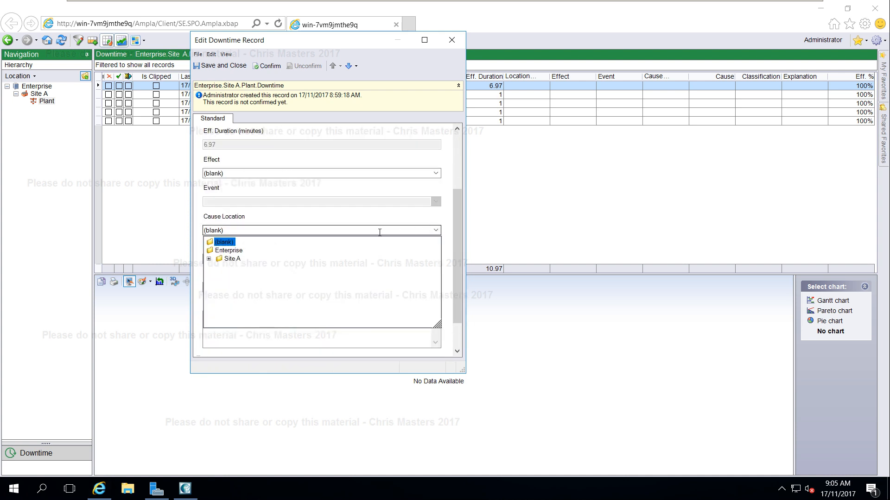
click(209, 258)
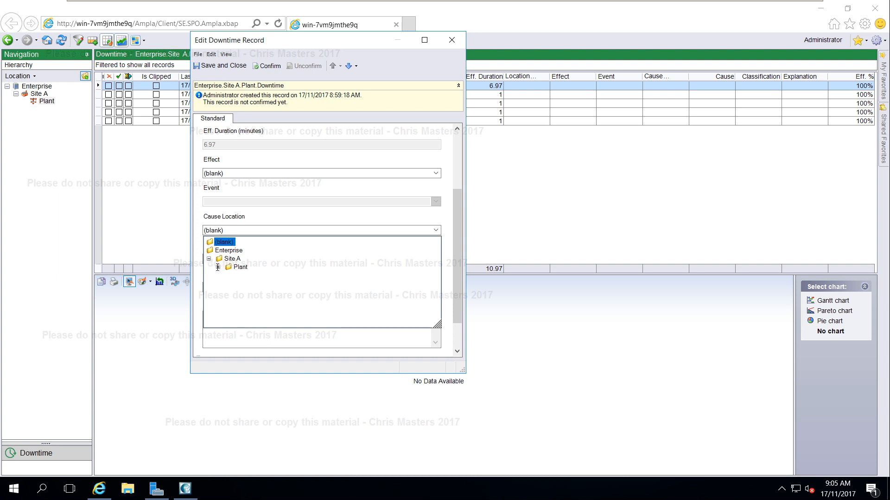
click(218, 267)
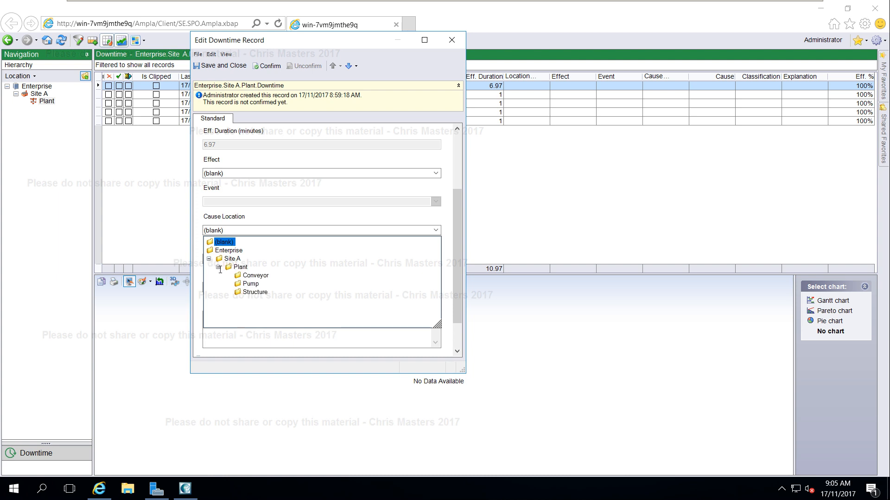
click(250, 284)
Check the Cause and Classification options for the record, then close it without saving.
click(436, 261)
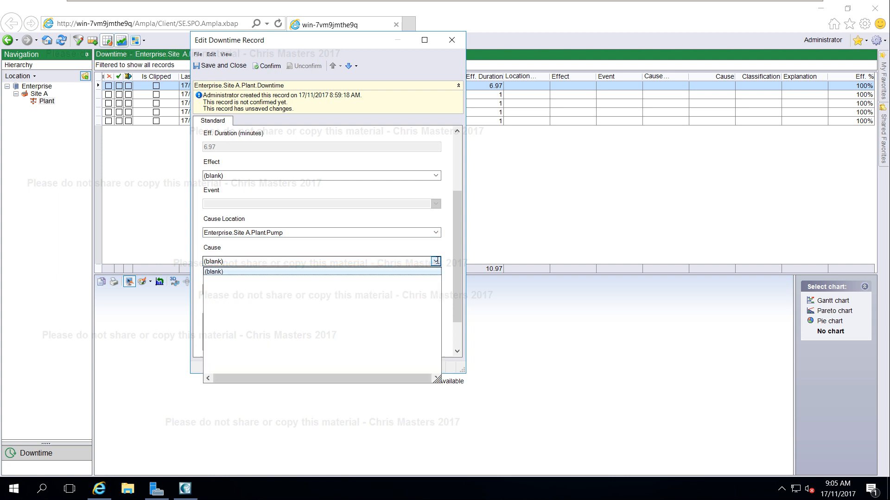
click(435, 262)
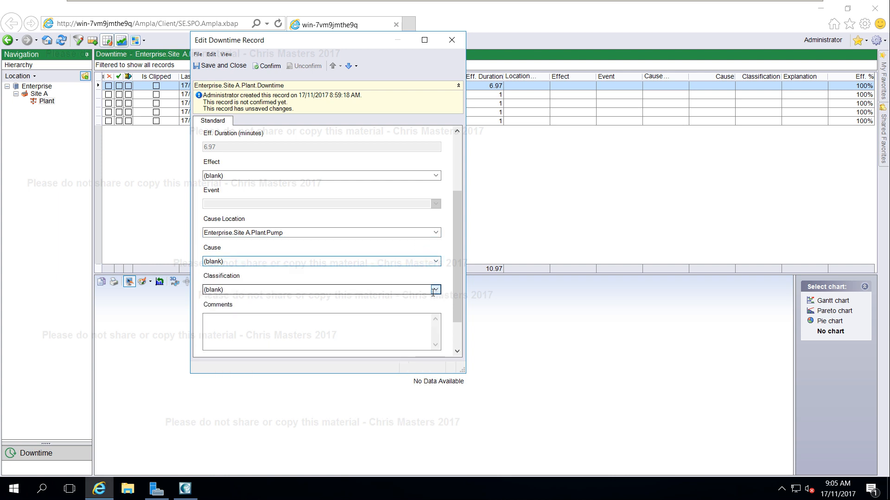
click(435, 290)
click(407, 274)
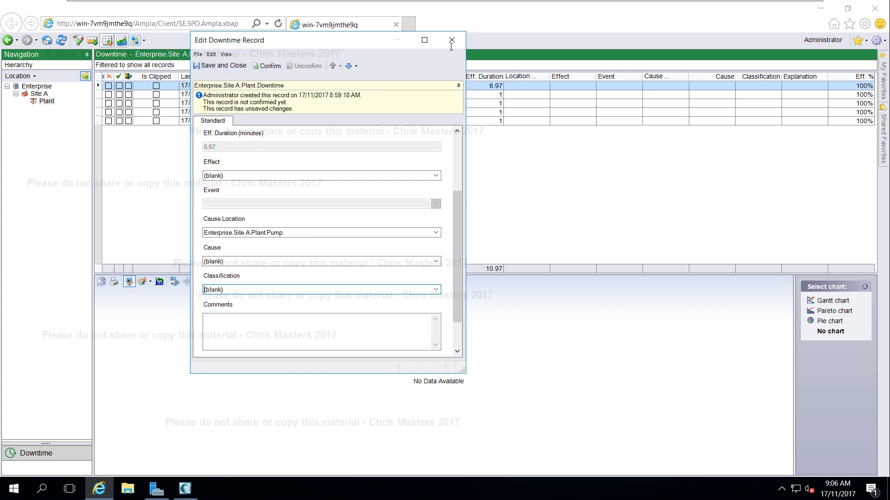
click(451, 40)
click(488, 288)
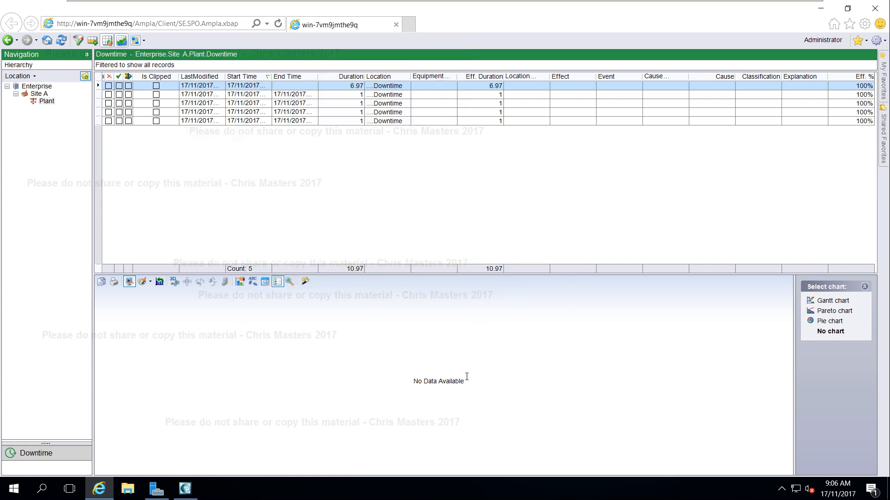
Open the Relationship Matrix editor for the Pump equipment type in the project tree.
click(185, 489)
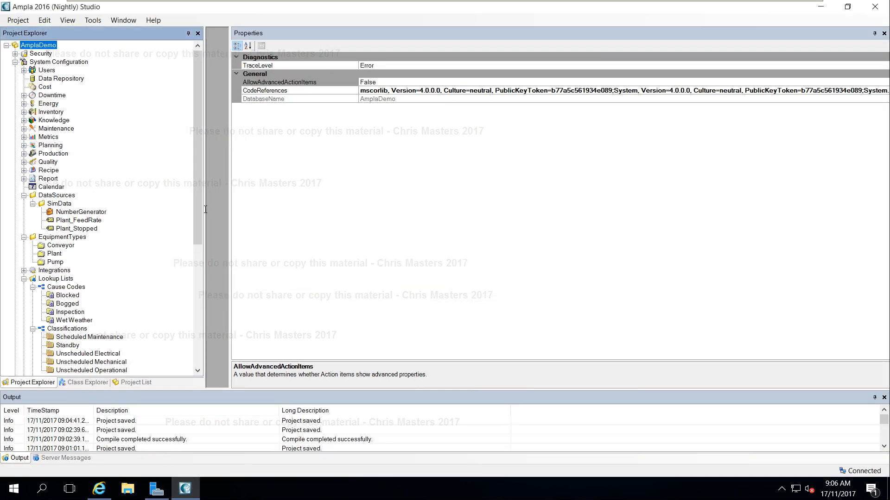
scroll(199, 209, down, 3)
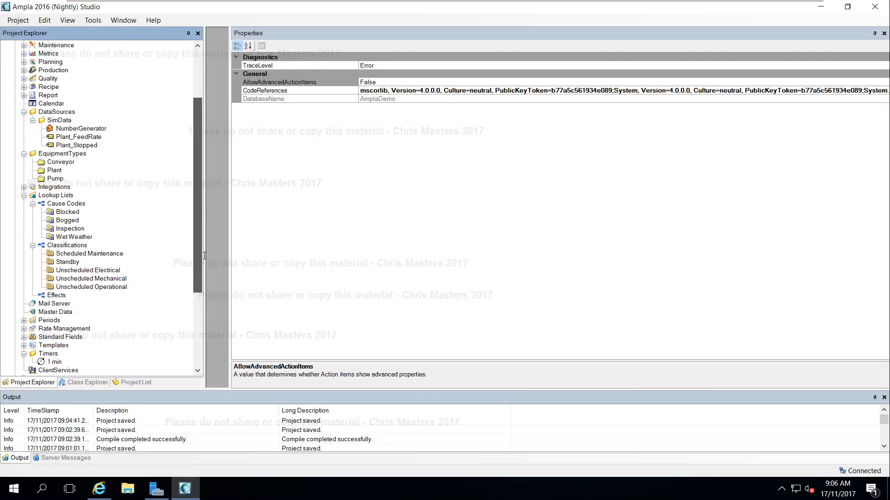
click(51, 178)
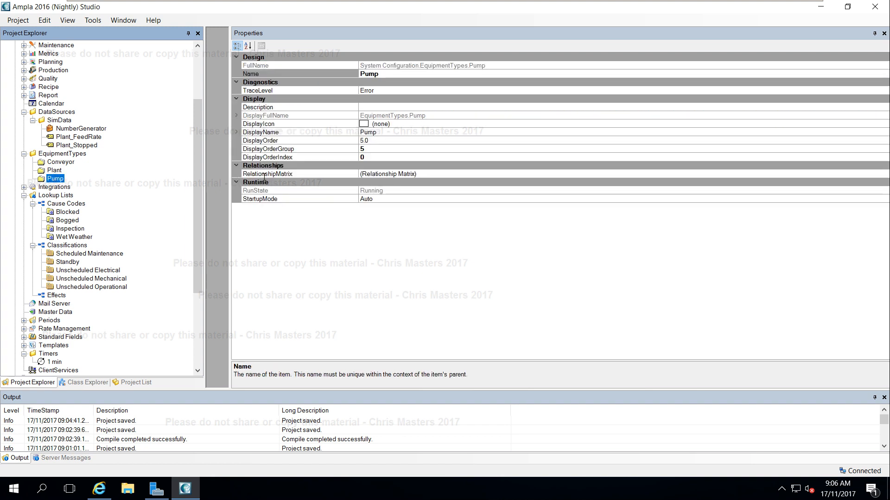
click(439, 174)
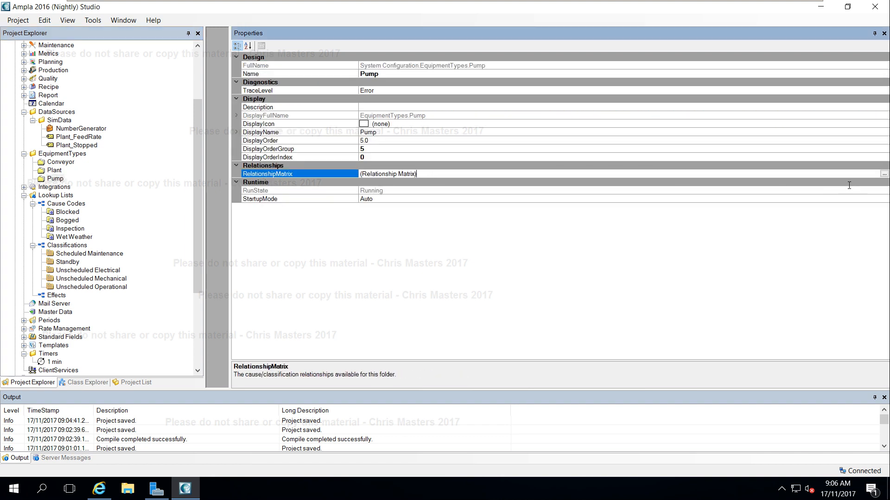
click(883, 174)
drag(432, 169, 333, 105)
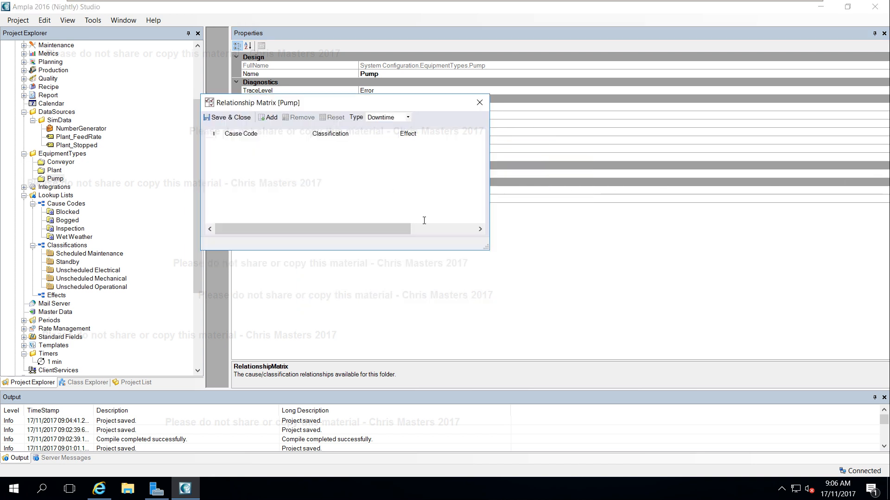
drag(485, 247, 611, 416)
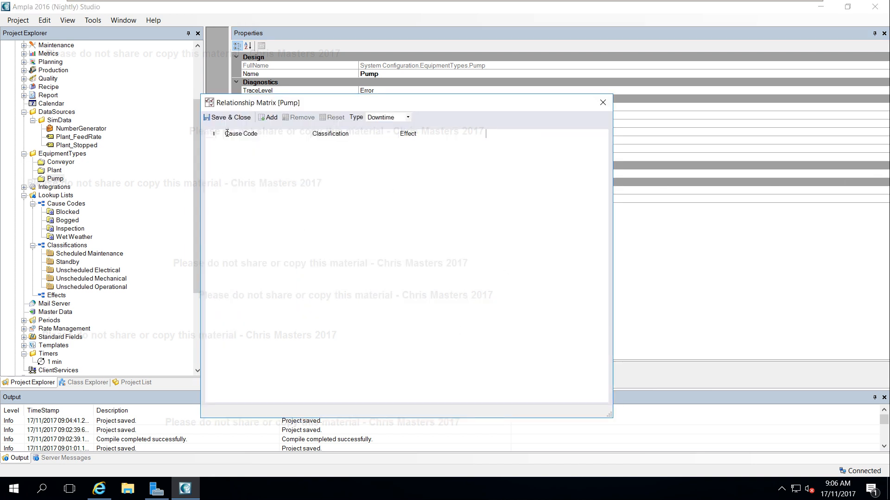
Add relationships linking cause code Blocked to Unscheduled Operational and Unscheduled Mechanical classifications.
click(269, 118)
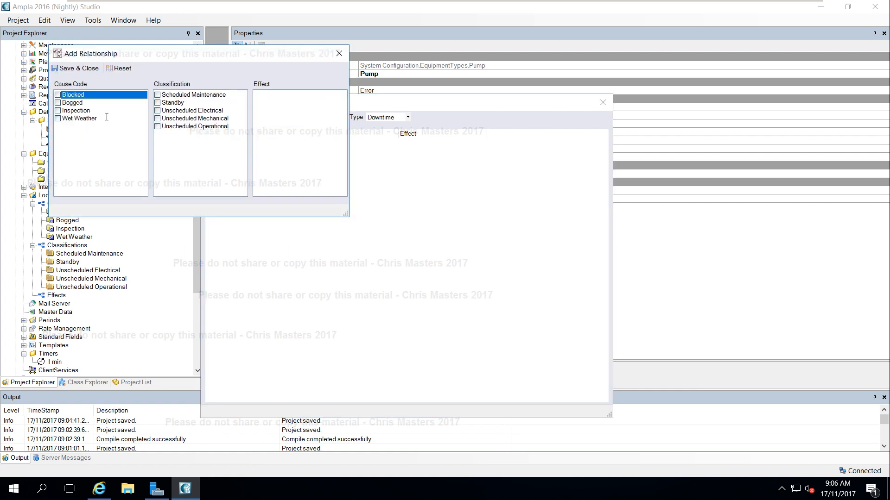
click(57, 95)
click(158, 127)
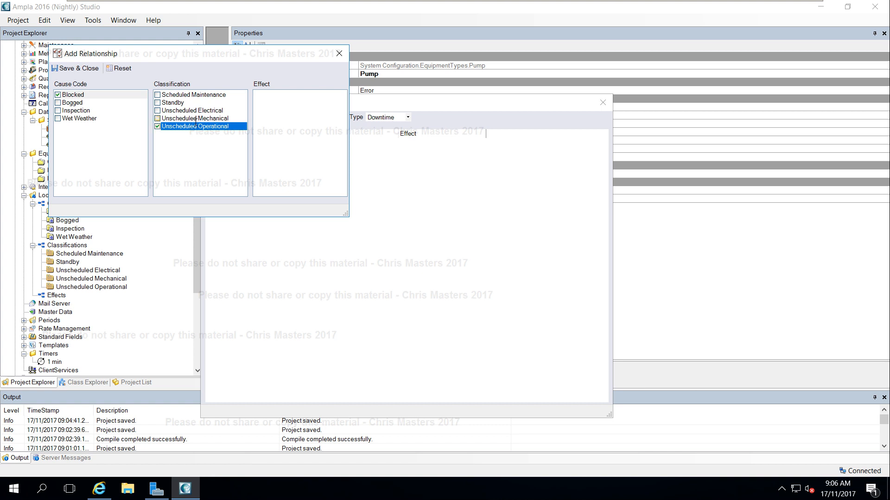
click(158, 118)
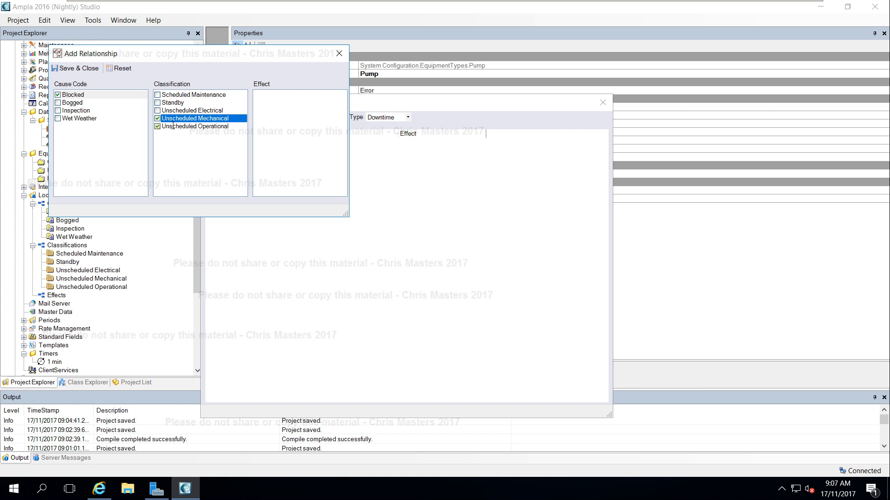
click(67, 67)
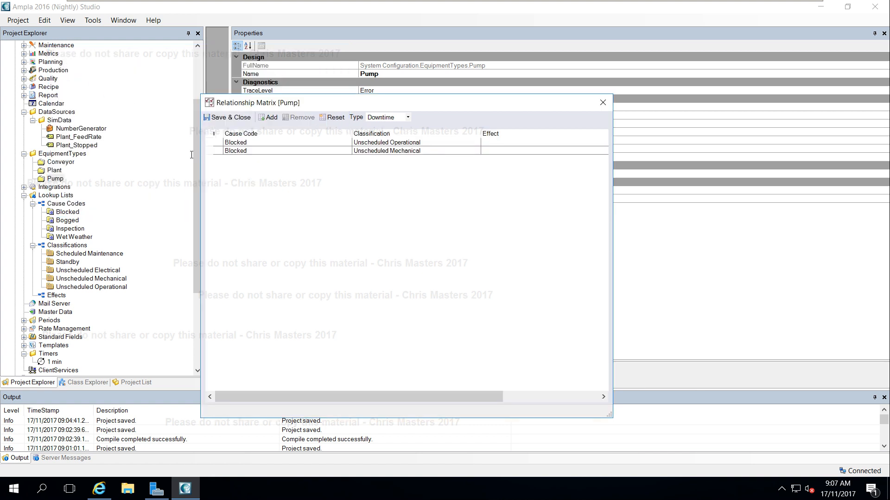
Add relationships linking cause code Inspection to Scheduled Maintenance and Unscheduled Operational classifications.
click(267, 117)
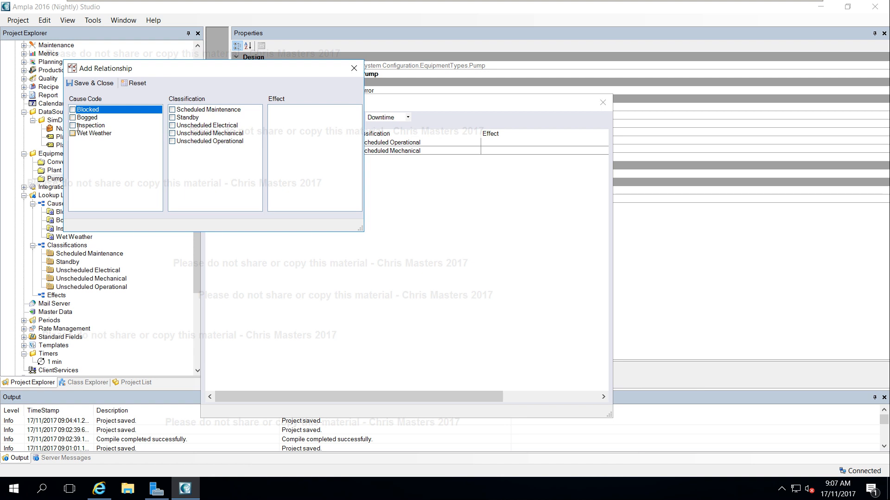
click(73, 126)
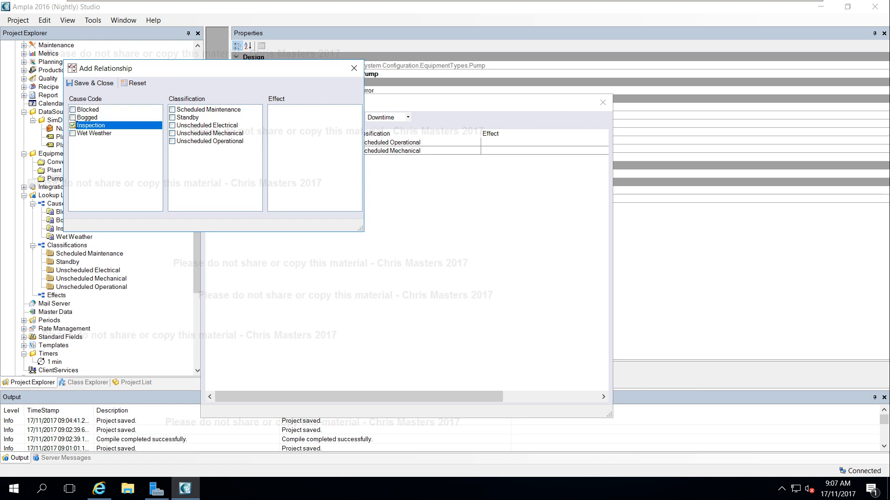
click(172, 110)
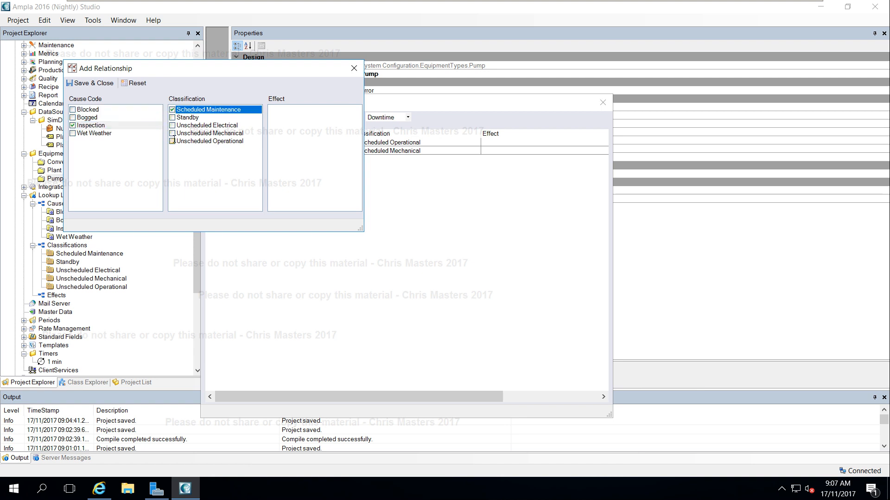
click(172, 141)
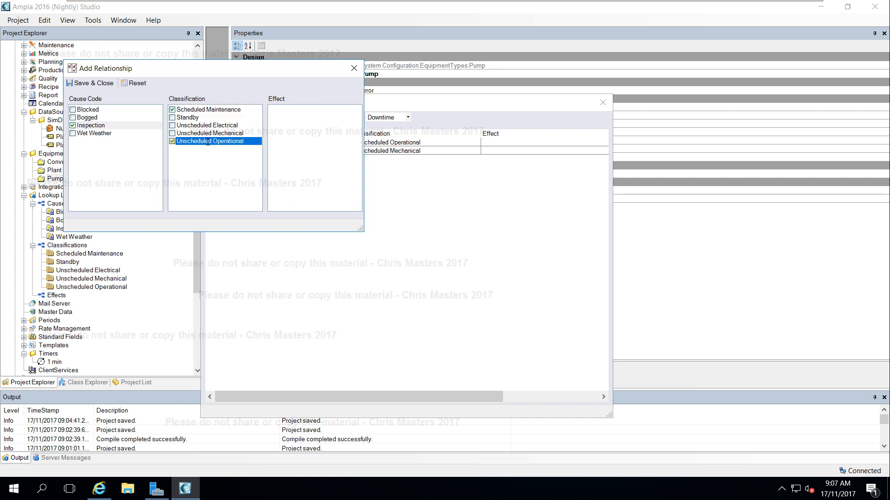
click(82, 83)
click(269, 117)
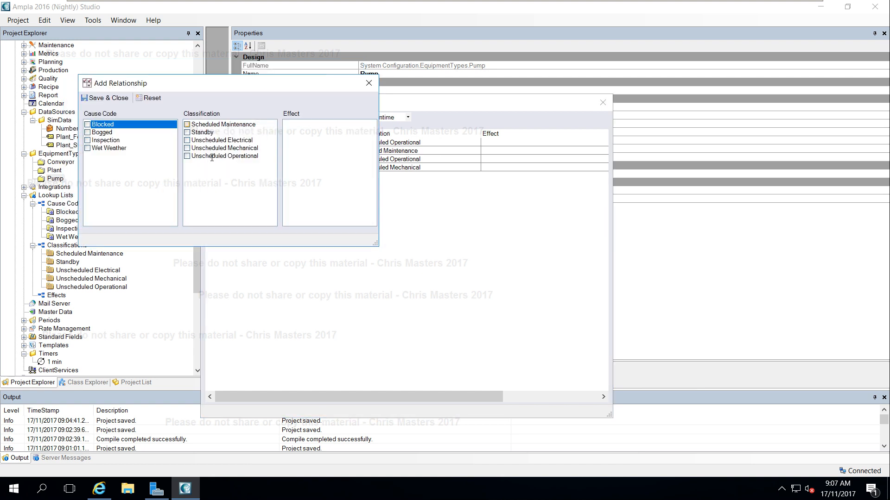
click(87, 148)
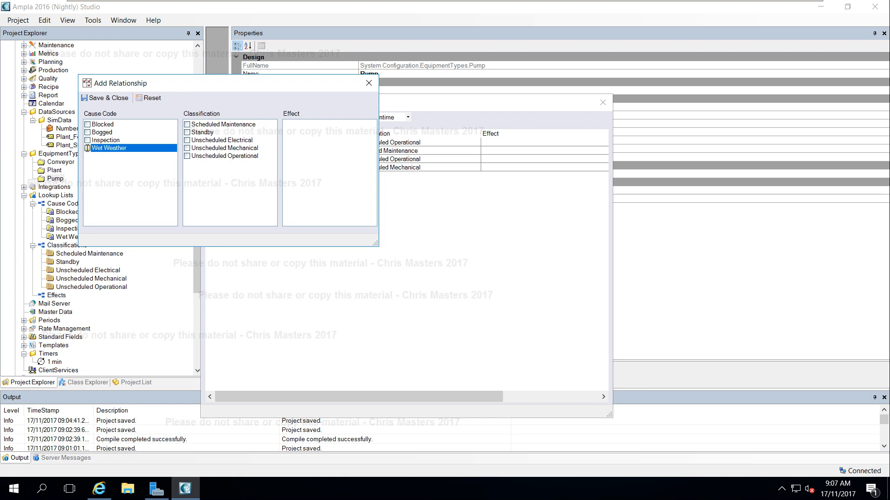
click(88, 148)
click(369, 83)
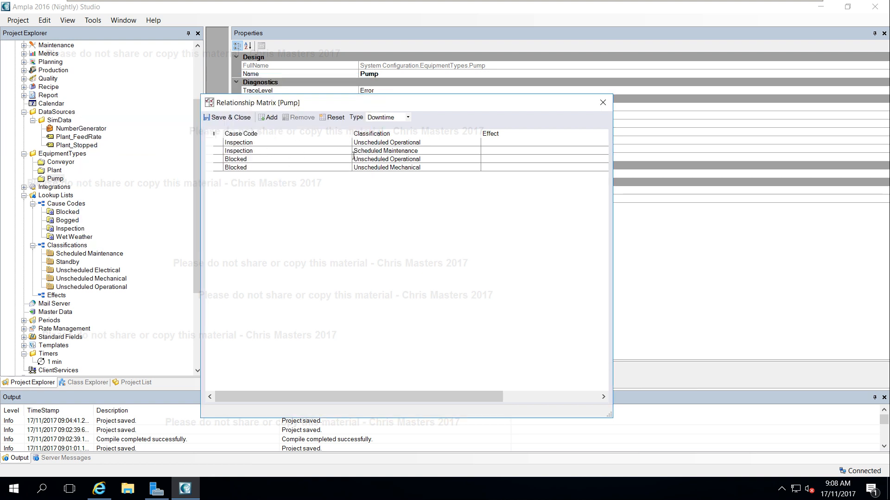
Save and close the Pump relationship matrix, then save the project.
click(227, 117)
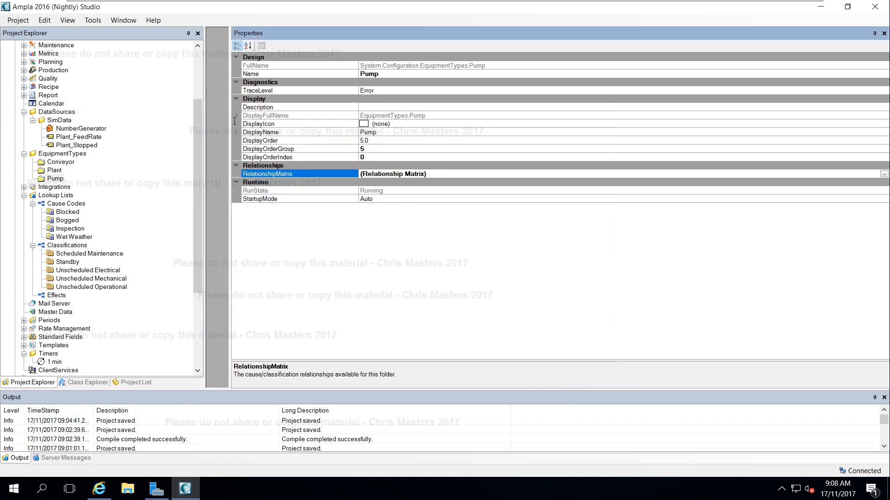
click(398, 150)
key(ctrl+s)
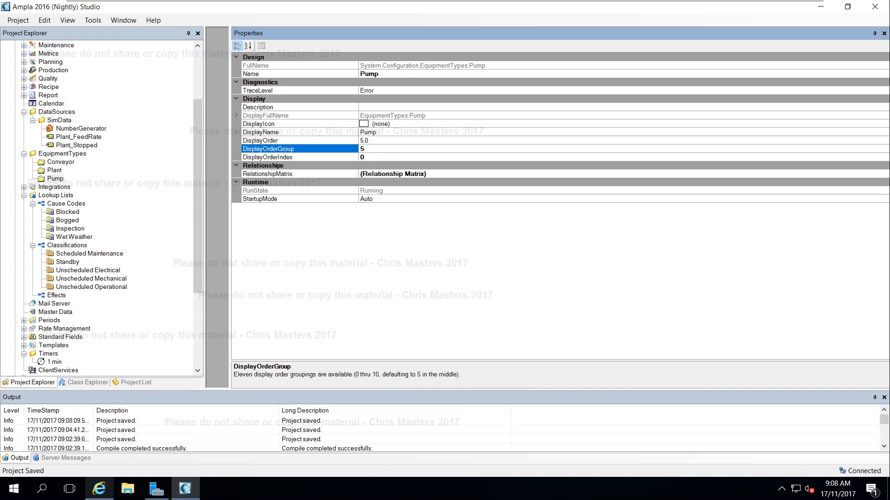
Close the browser, reopen Ampla Production Analyst (Browser) from the tray icon and log in.
click(100, 489)
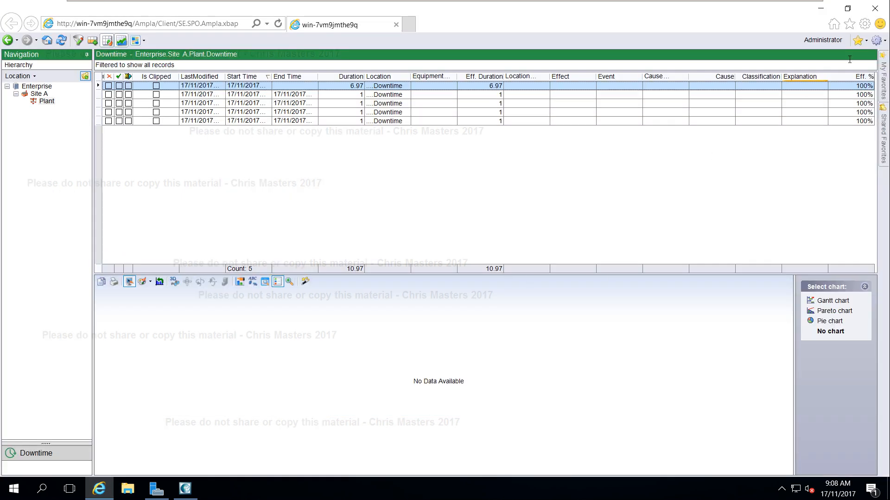
click(874, 9)
click(781, 489)
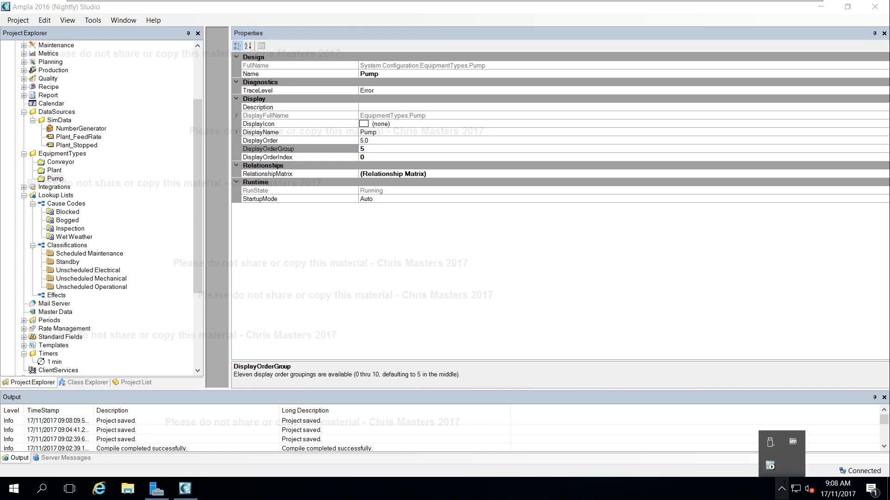
right_click(769, 465)
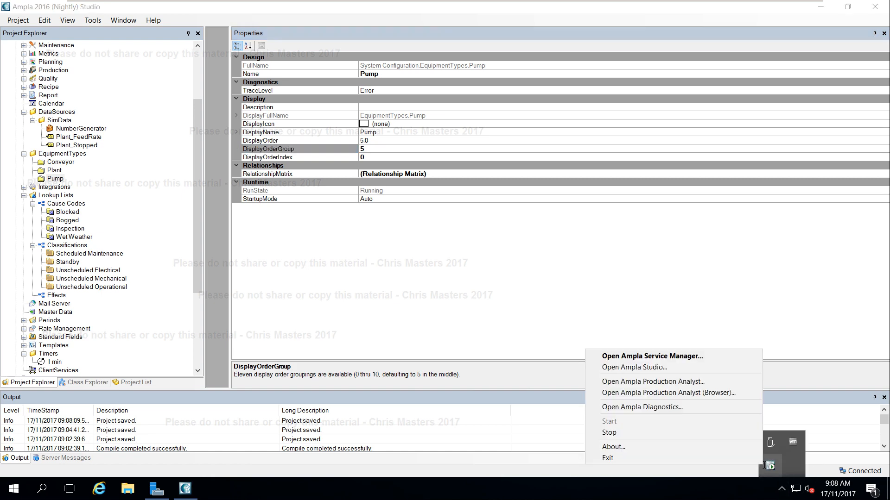
click(738, 393)
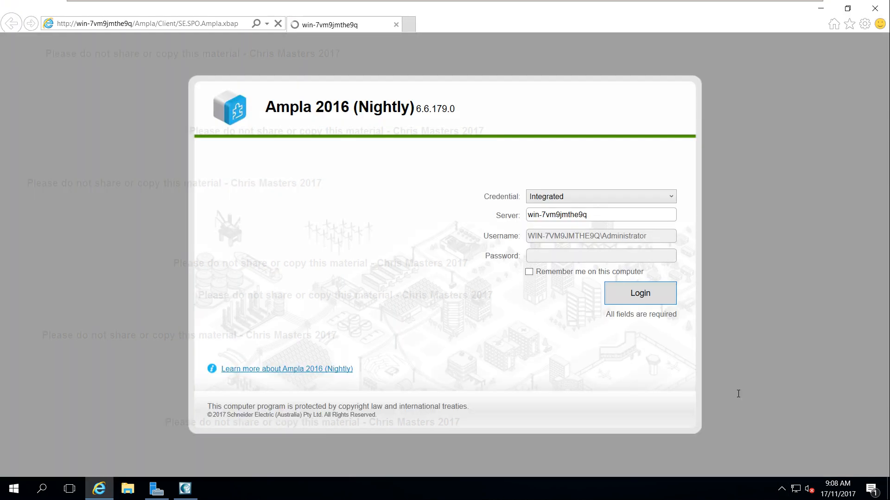
click(656, 291)
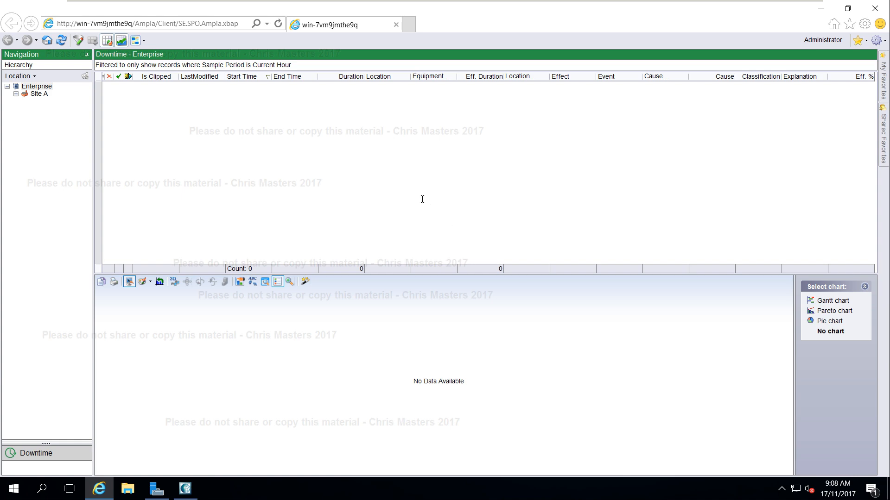
Clear the Sample Period filter in the downtime records' filter settings.
click(248, 65)
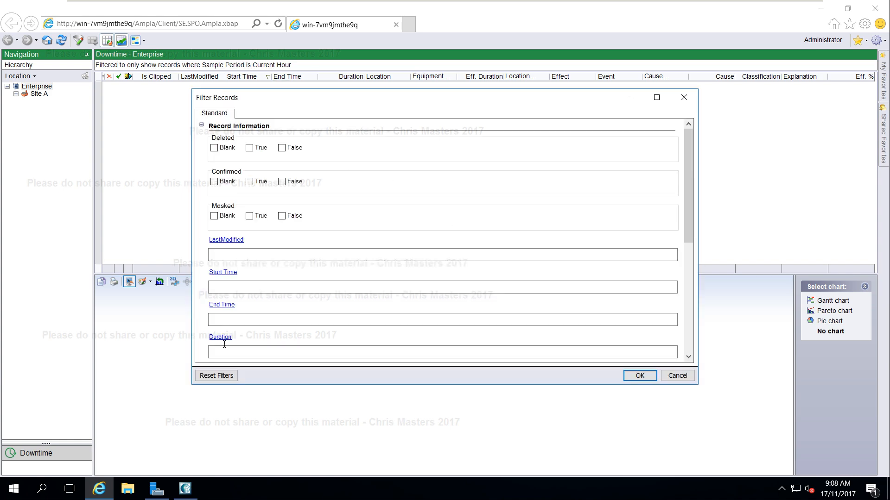
scroll(245, 313, down, 5)
click(250, 346)
drag(250, 346, 213, 346)
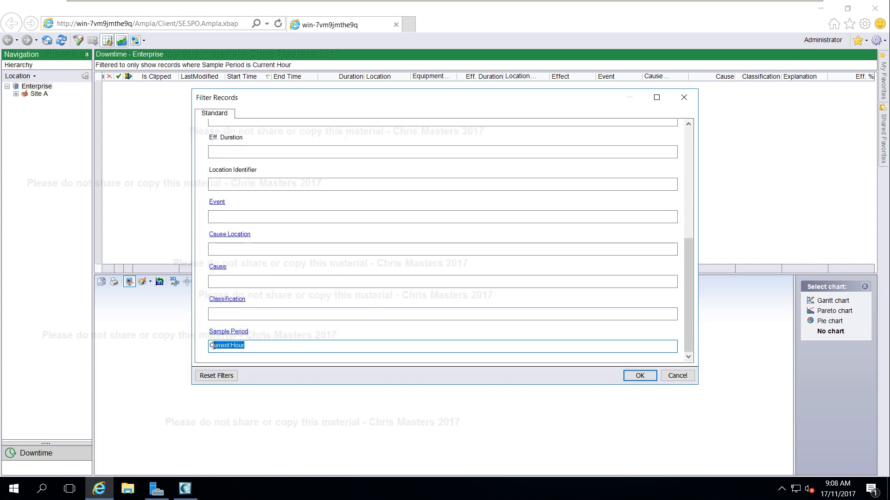
key(BackSpace)
click(640, 375)
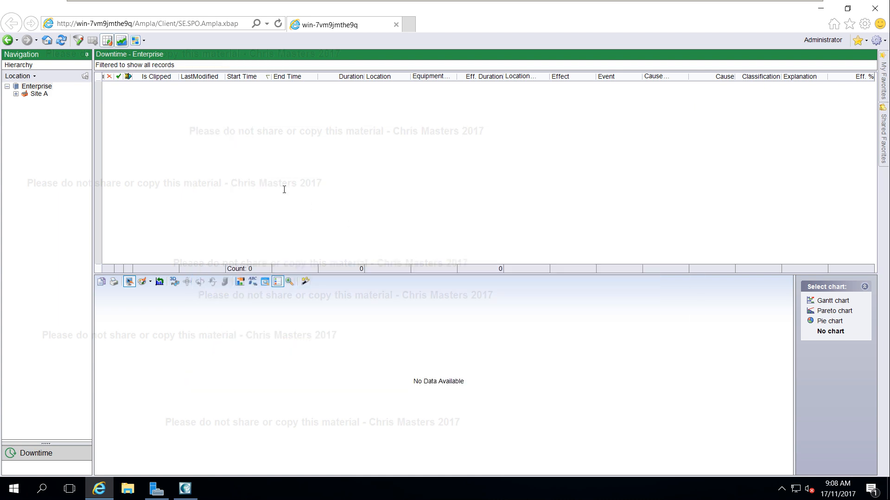
Include child locations' downtime records and set this view as My Home, overriding the existing settings.
click(85, 75)
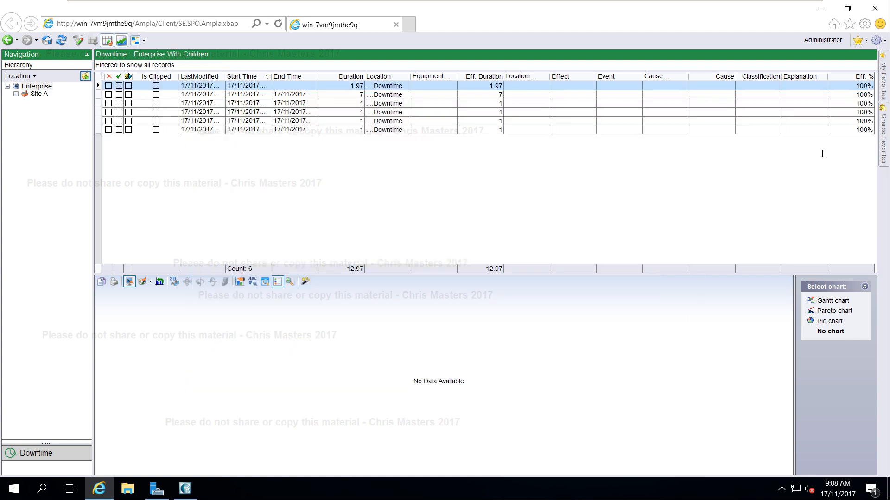
click(858, 41)
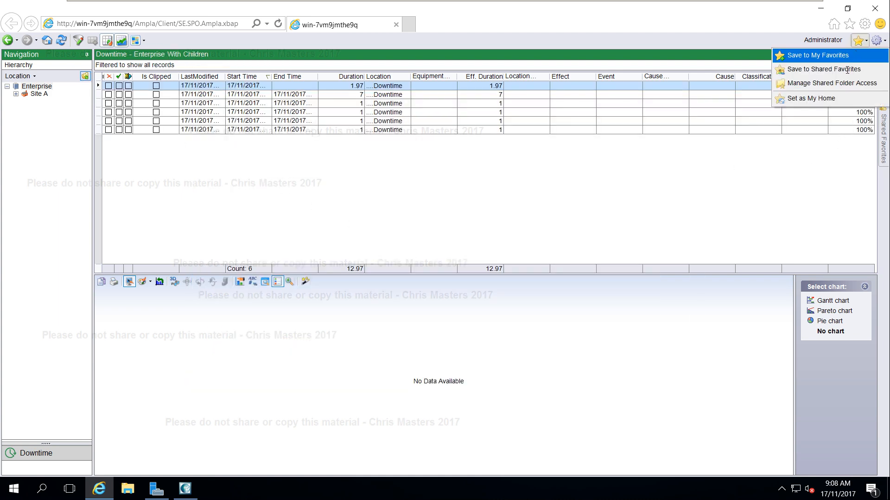
click(816, 98)
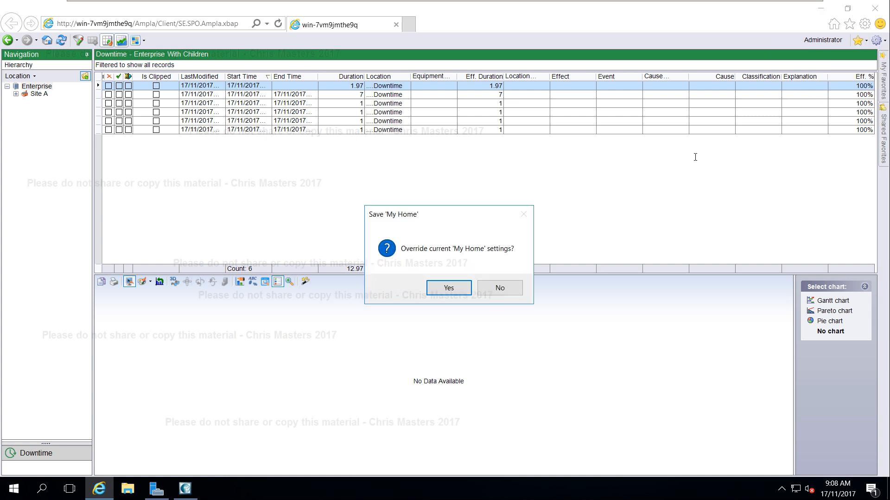
click(447, 289)
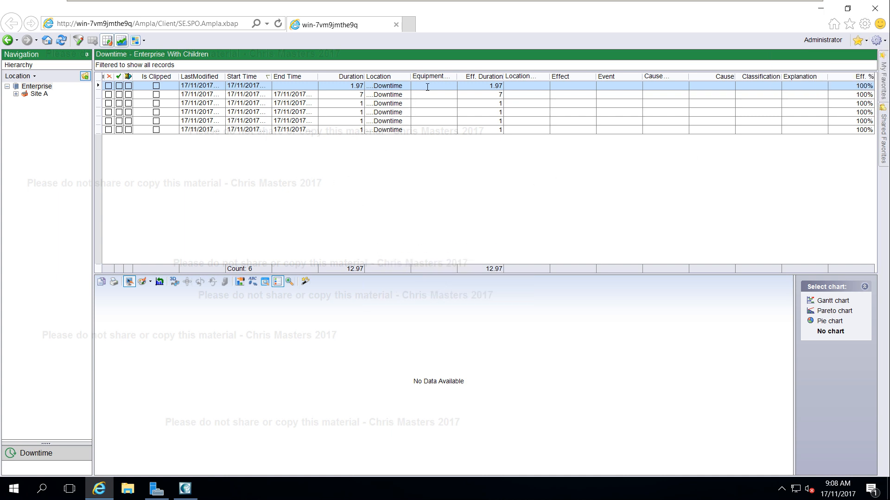
Open the first downtime record and set its cause location to Enterprise.Site A.Plant.Pump.
click(427, 87)
double_click(427, 87)
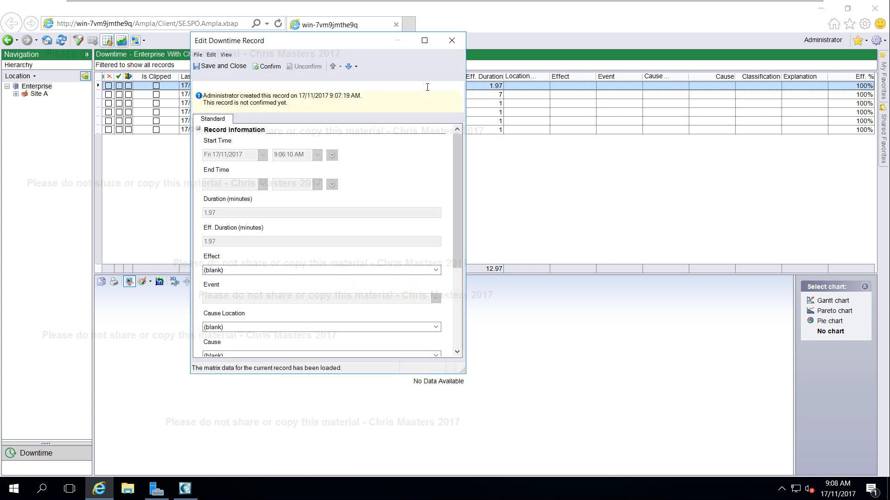
drag(457, 164, 456, 211)
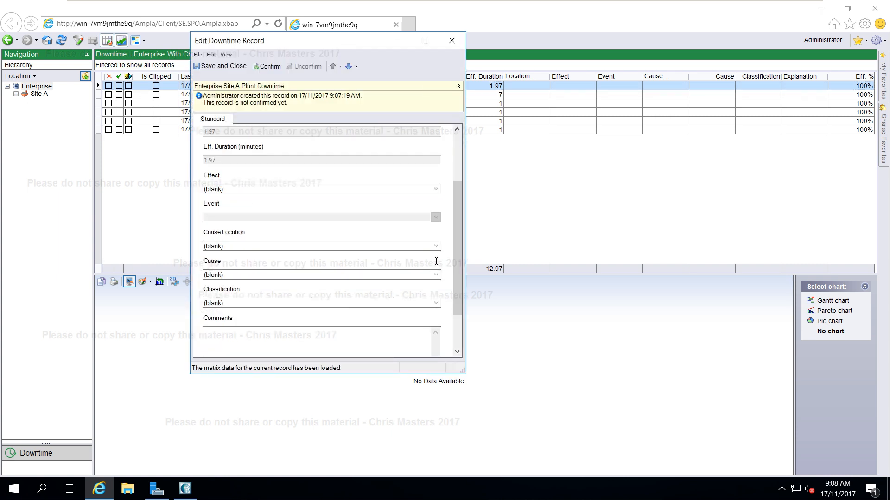
click(436, 246)
click(208, 274)
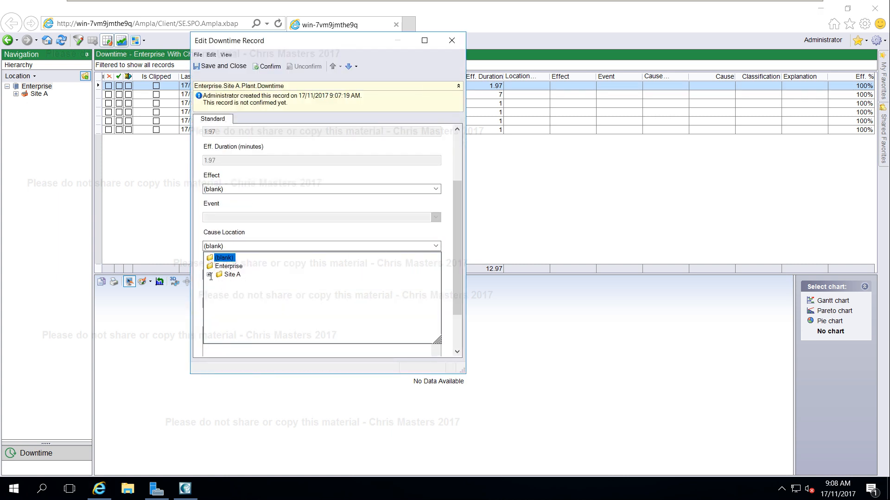
click(219, 283)
click(251, 299)
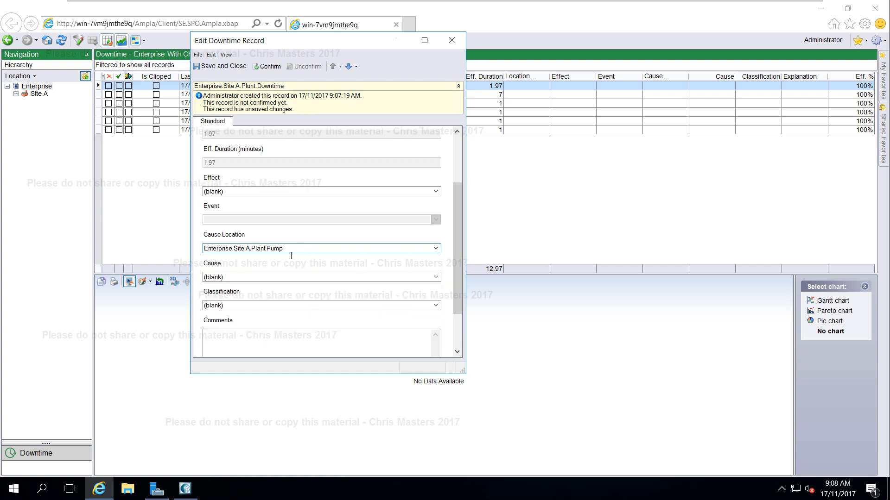
Set the record's cause to Inspection and its classification to Unscheduled Operational.
click(434, 277)
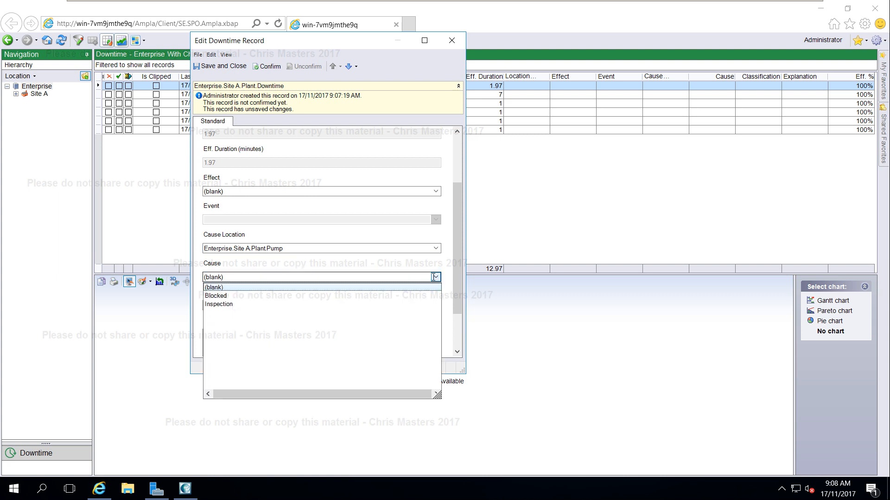
click(228, 304)
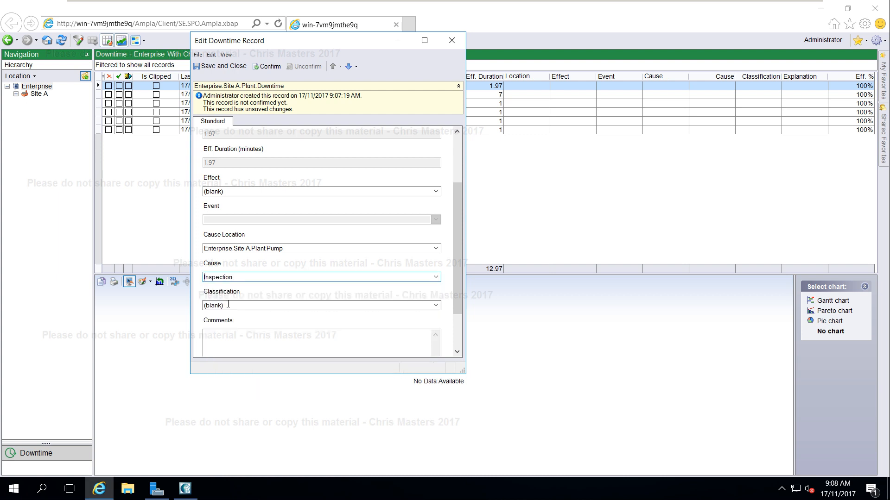
click(434, 305)
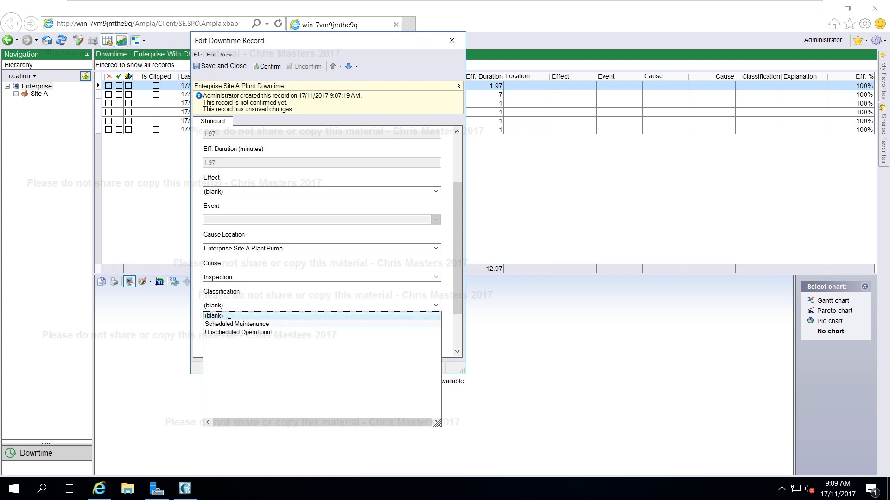
click(255, 333)
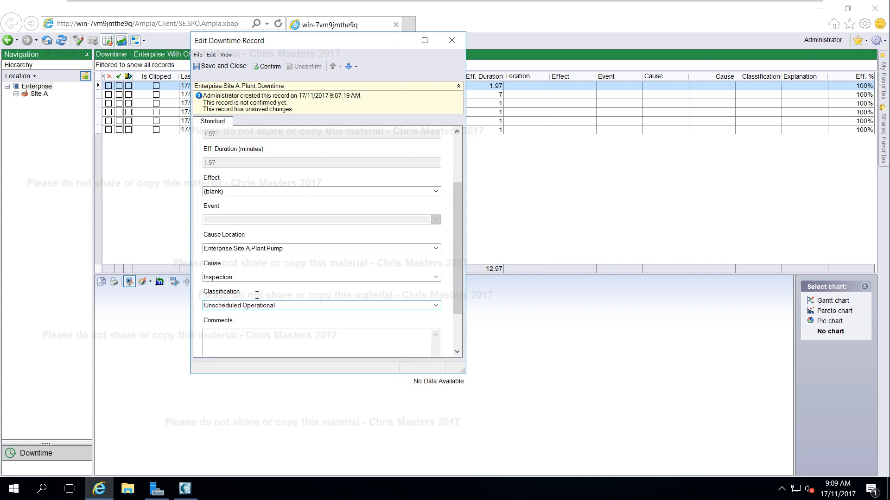
Enter the comment "This is a test comment" and save and close the downtime record.
click(267, 335)
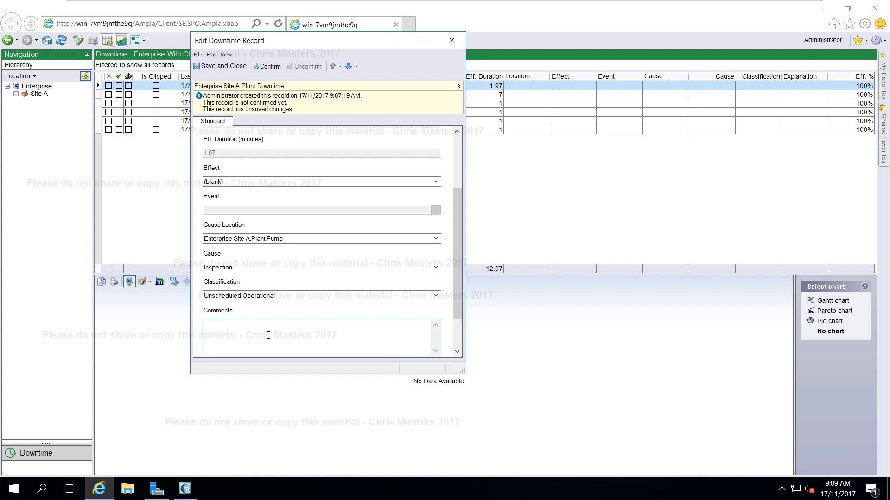
text(This is a test comment)
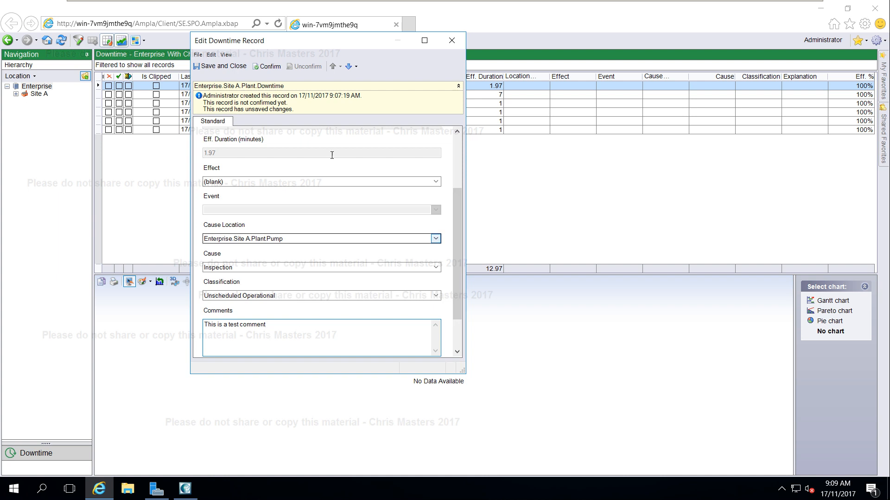
click(221, 66)
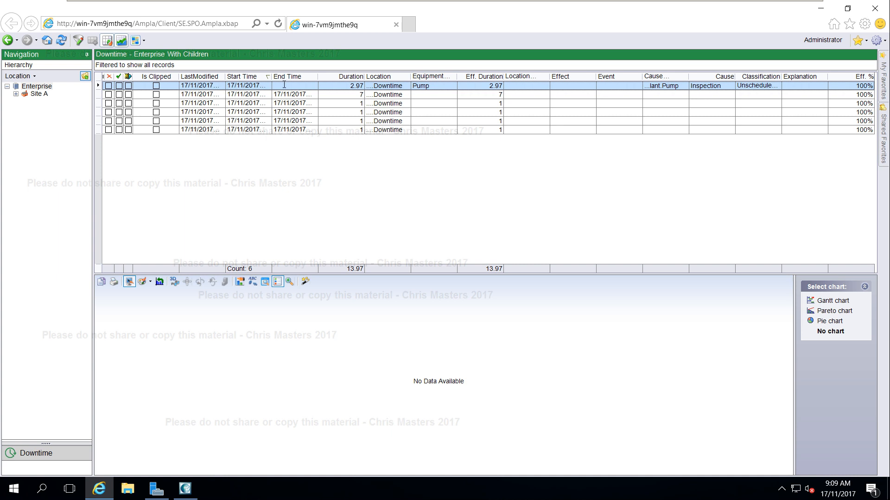
Display the downtime records as a Gantt chart coloured by Classification.
drag(364, 76, 369, 76)
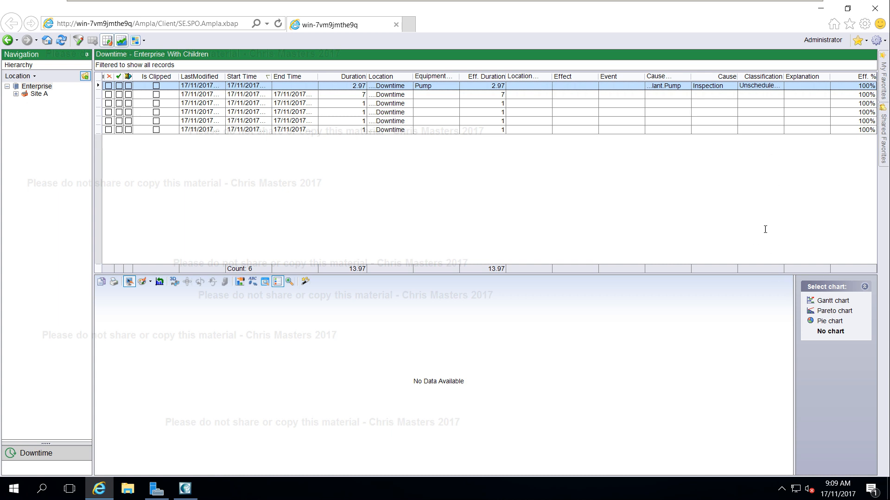
click(825, 301)
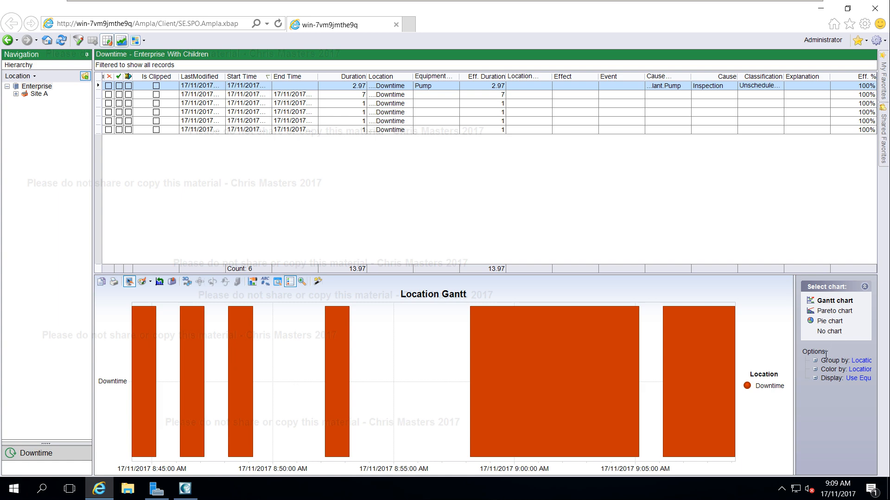
click(816, 369)
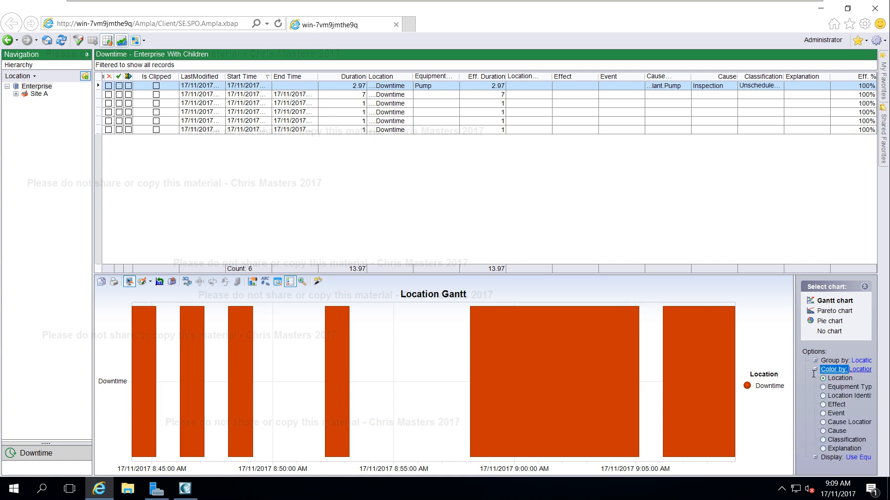
click(823, 440)
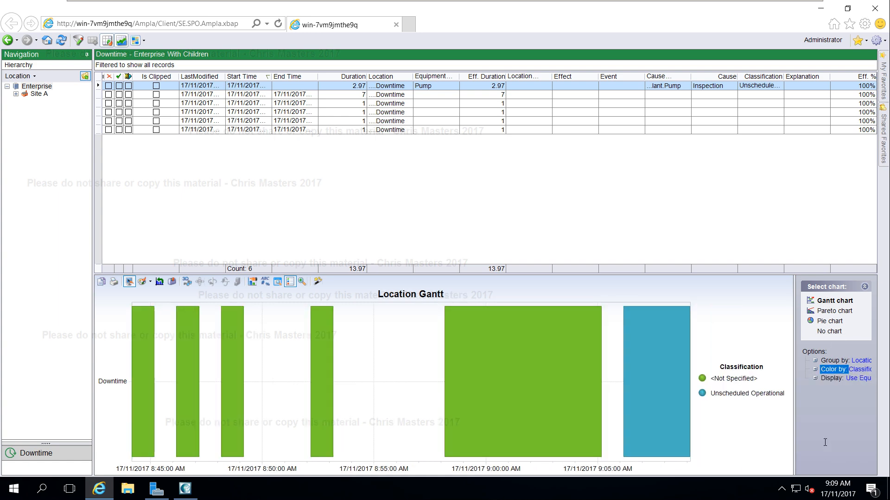
drag(638, 275, 637, 286)
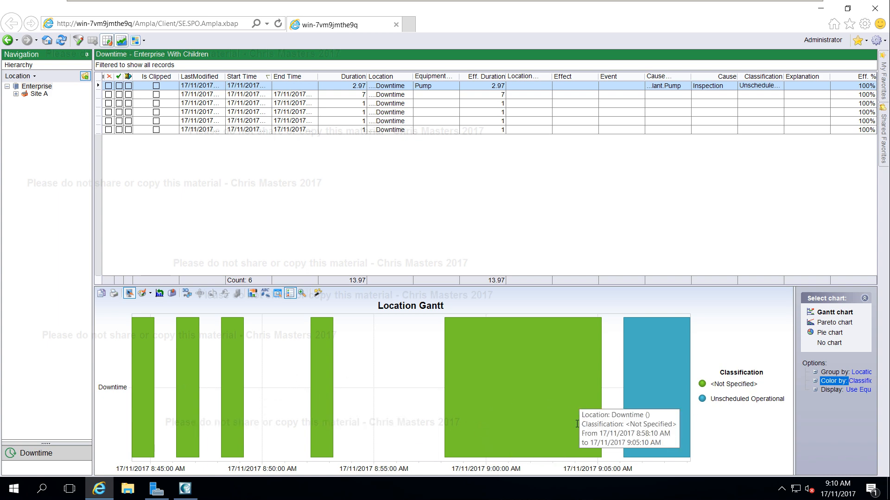
mouse_move(578, 425)
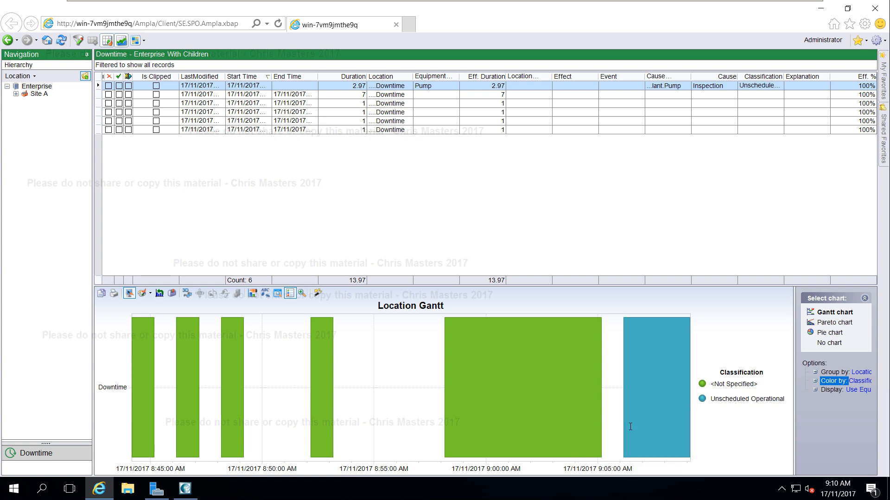
mouse_move(632, 425)
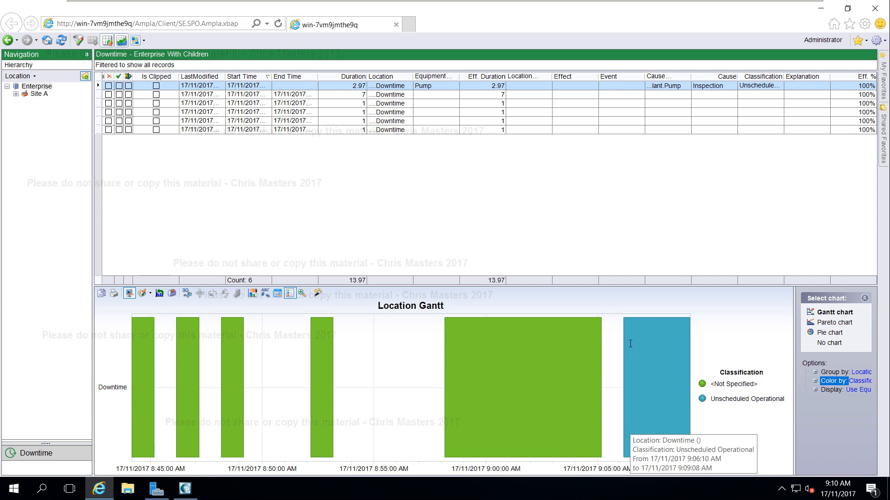